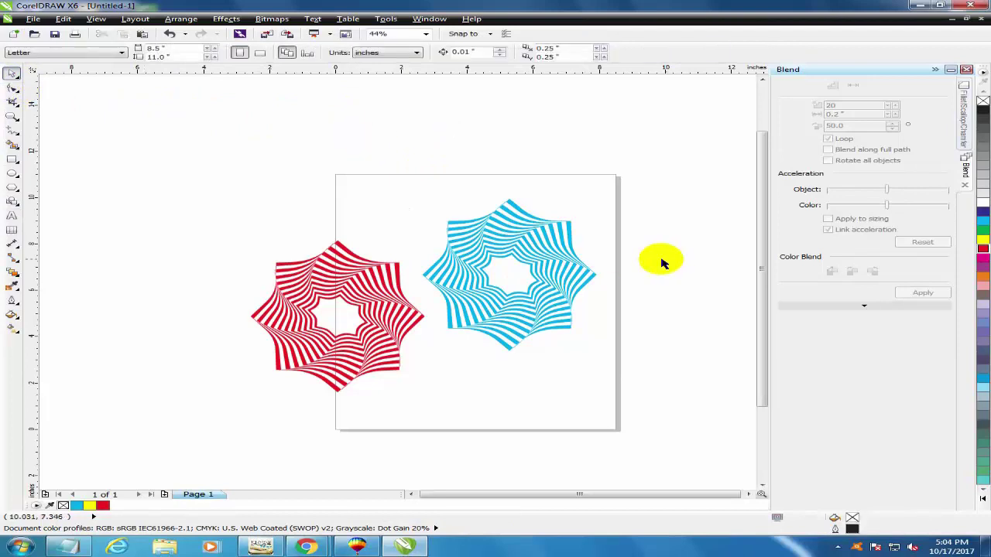
Add a second page after Page 1 of the document
scroll(470, 274, "down", 3)
scroll(458, 298, "up", 4)
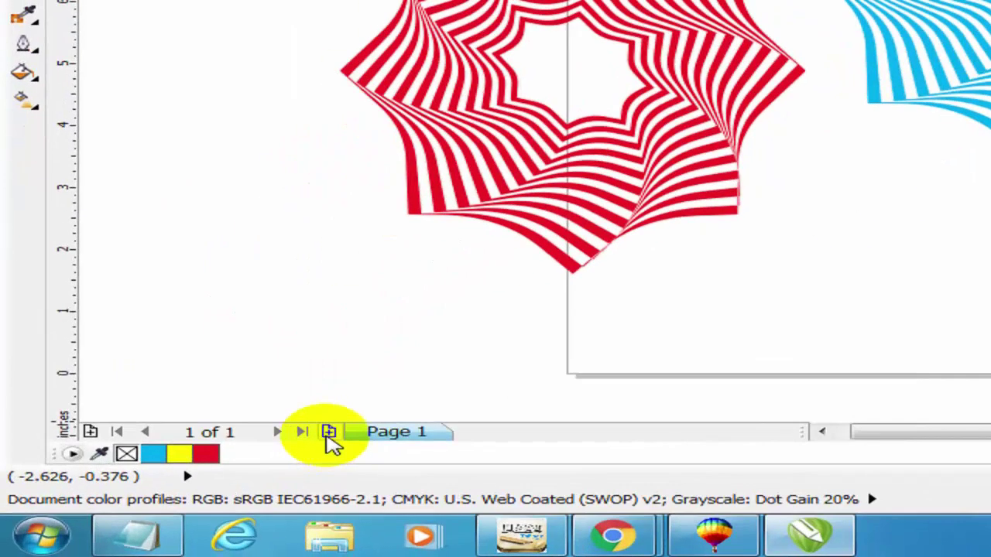
left_click(165, 496)
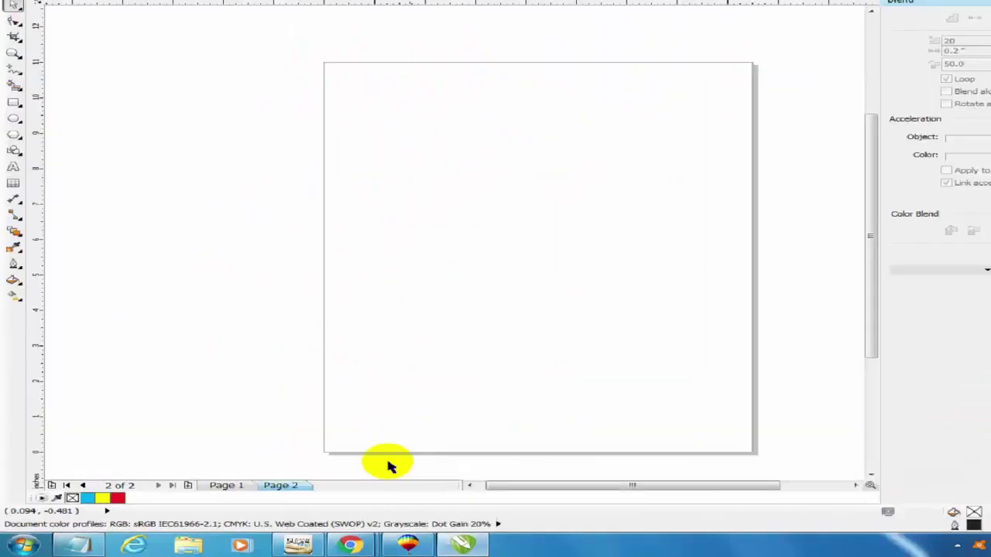
Draw a five-sided polygon about 6.0 by 6.4 inches on Page 2
scroll(546, 332, "down", 2)
key("z")
left_click_drag(314, 219, 635, 470)
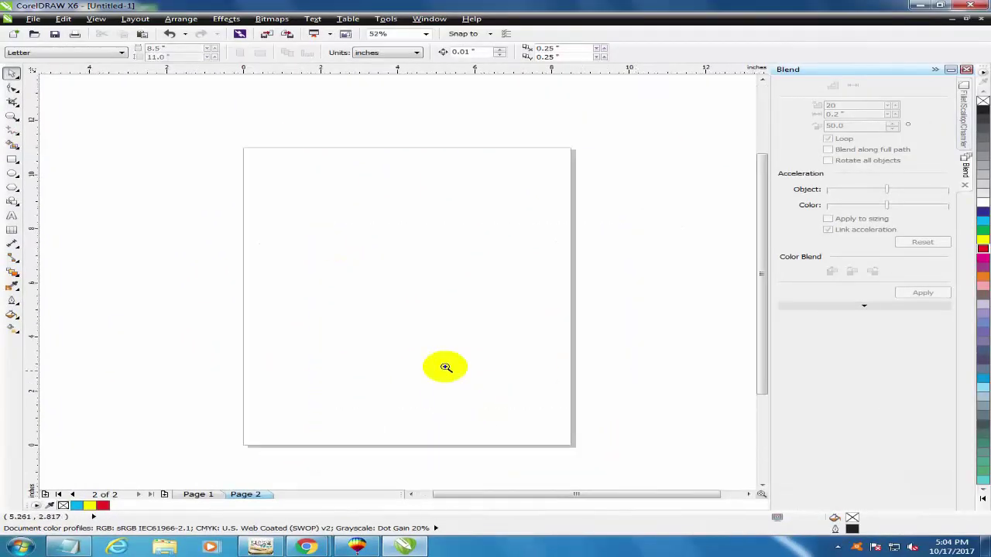
right_click(360, 317)
left_click_drag(213, 92, 703, 435)
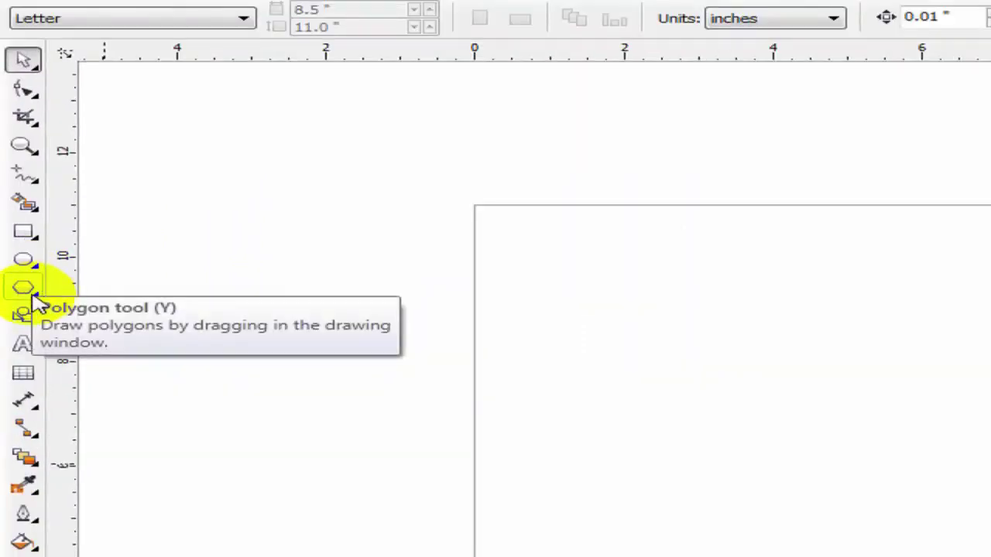
left_click(14, 186)
left_click(36, 295)
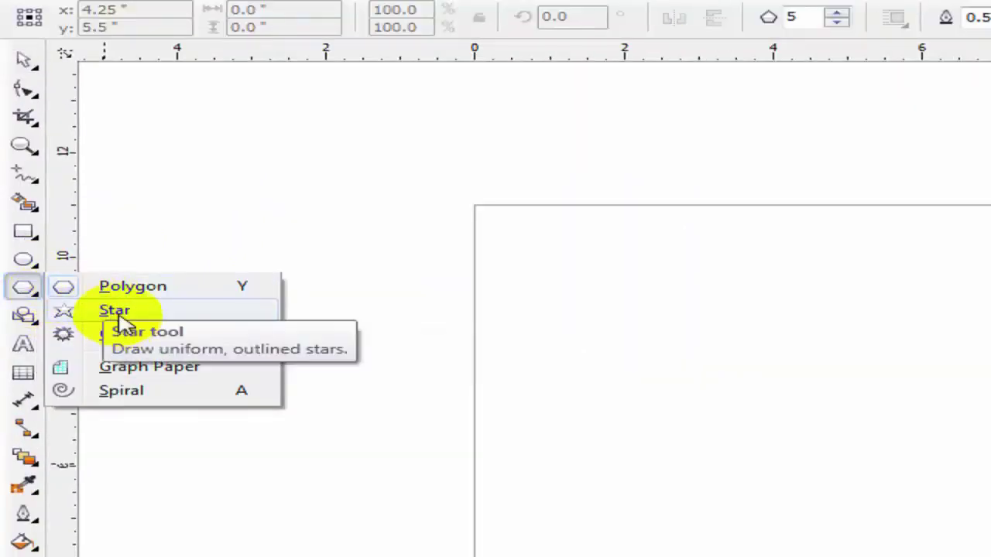
left_click(120, 288)
left_click_drag(673, 369, 990, 556)
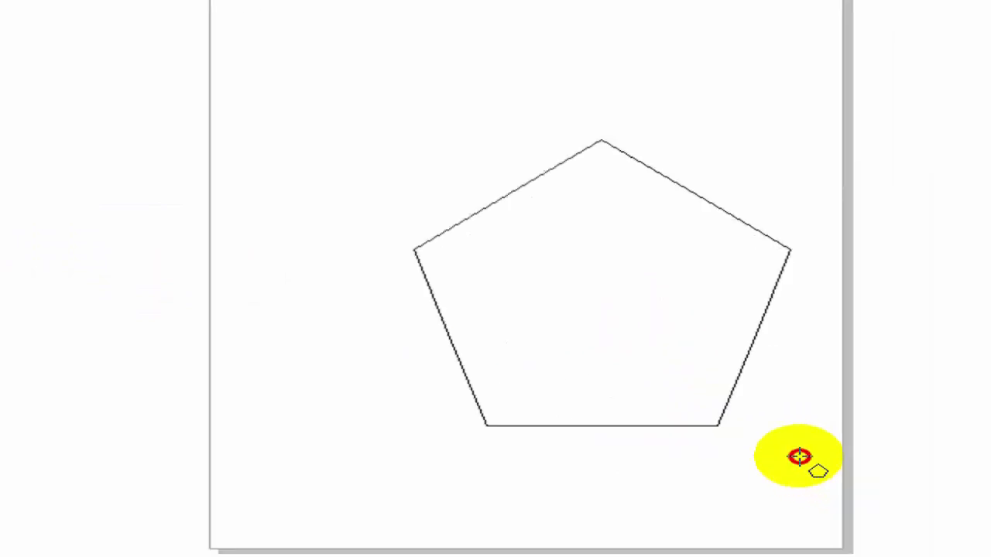
left_click_drag(755, 428, 796, 458)
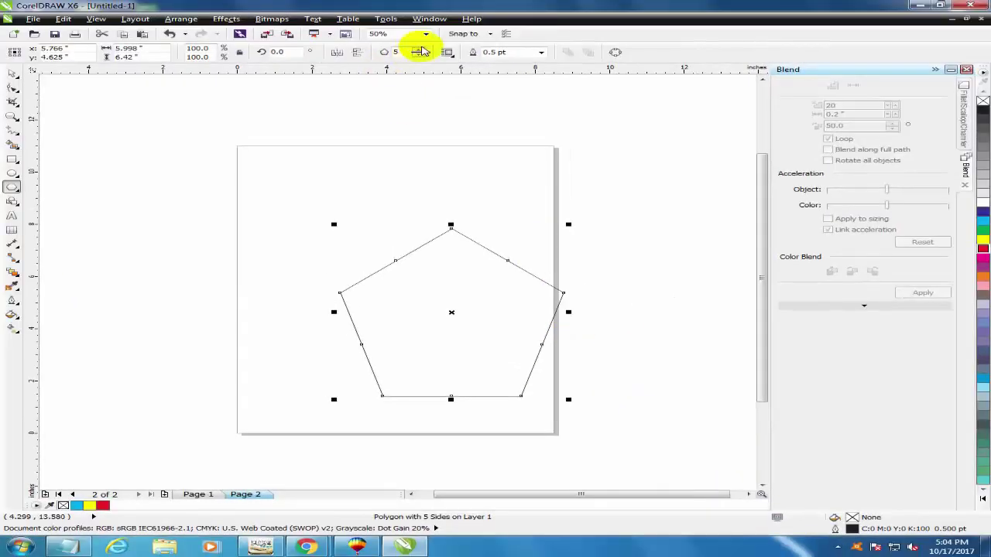
Set the polygon to 8 sides and centre it on the page
double_click(398, 53)
type("8")
key("Return")
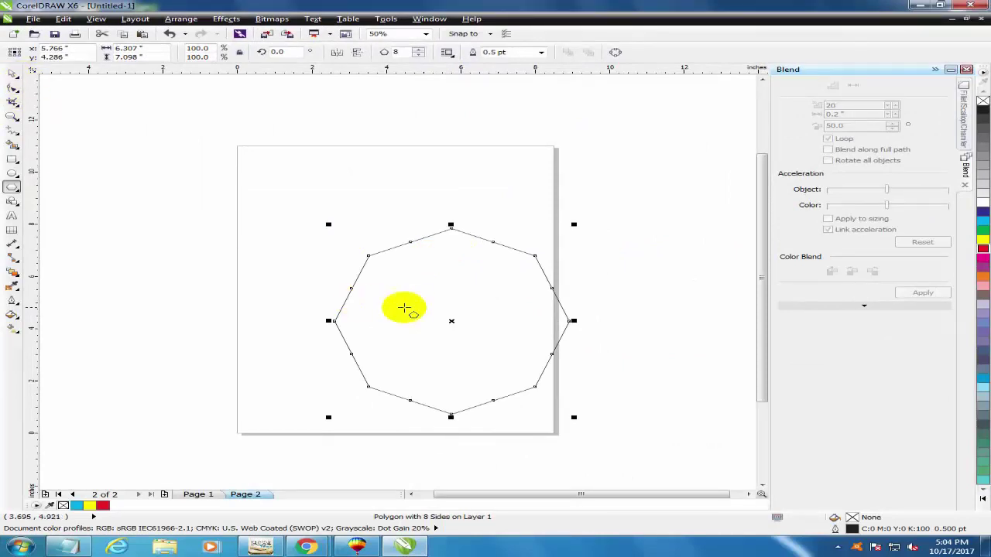
left_click_drag(451, 332, 419, 300)
key("p")
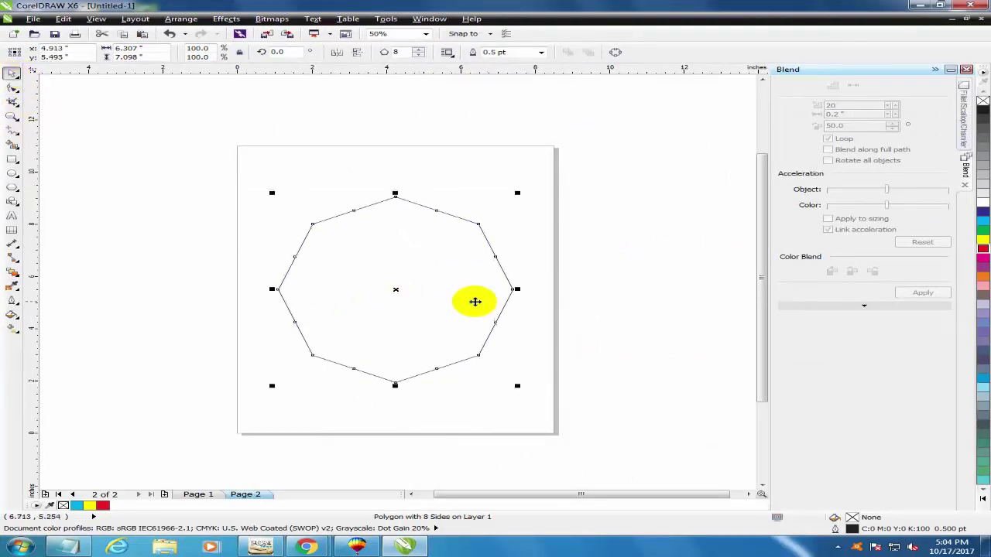
key("F2")
left_click_drag(191, 142, 569, 396)
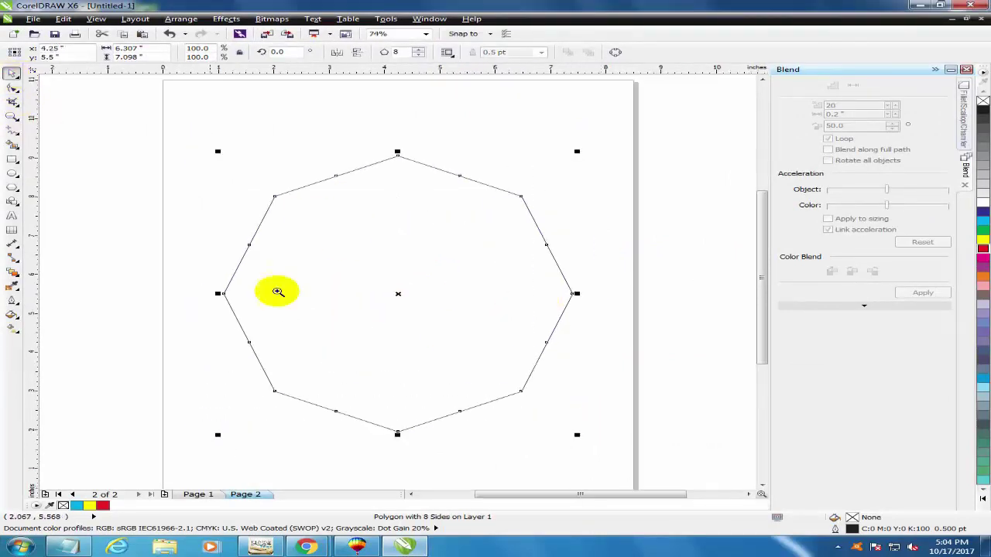
Pull a mid-side node of the octagon inward to about x 3.5, y 7.6 inches to form an eight-pointed star
left_click(11, 80)
left_click_drag(335, 175, 271, 188)
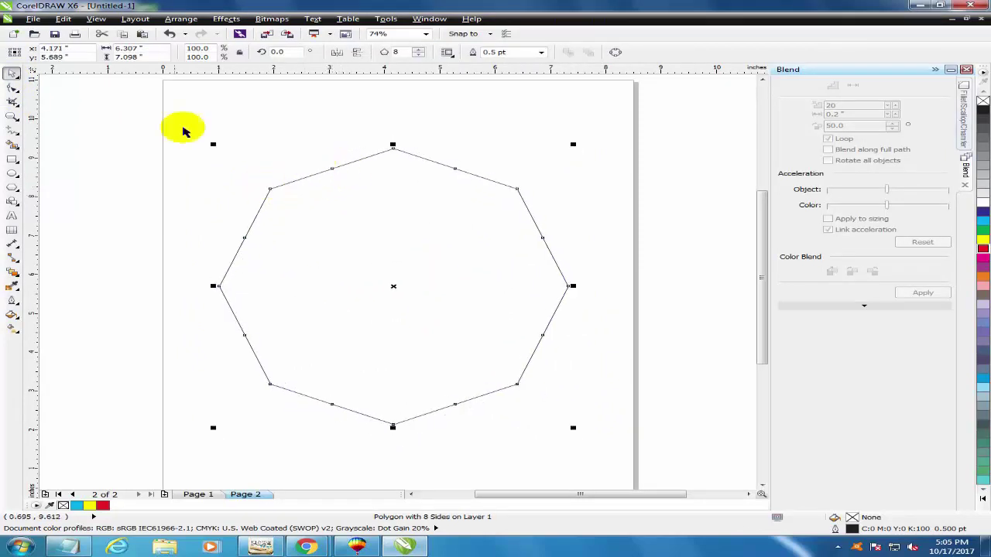
left_click(11, 88)
left_click_drag(326, 173, 355, 215)
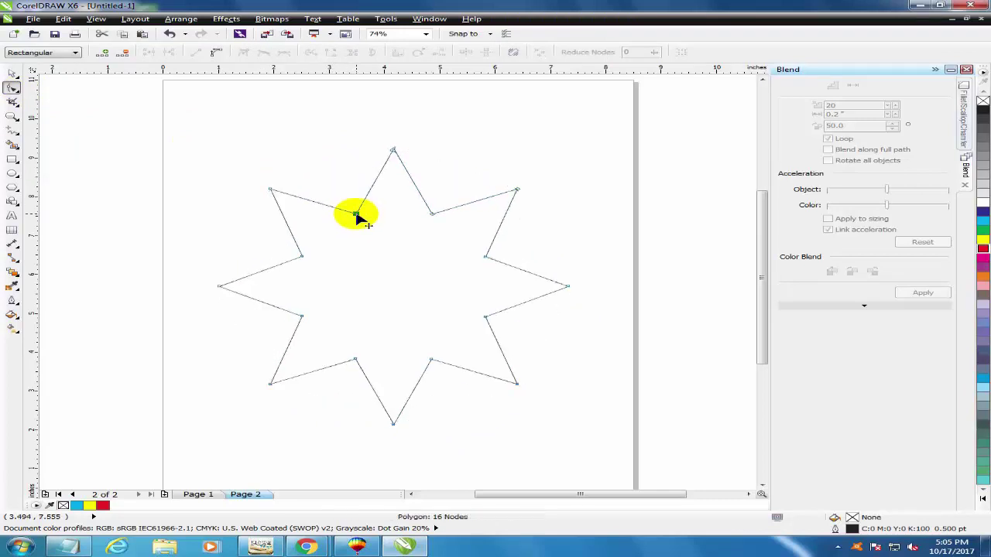
Centre the eight-pointed star on the page
left_click(12, 72)
scroll(492, 325, "down", 1)
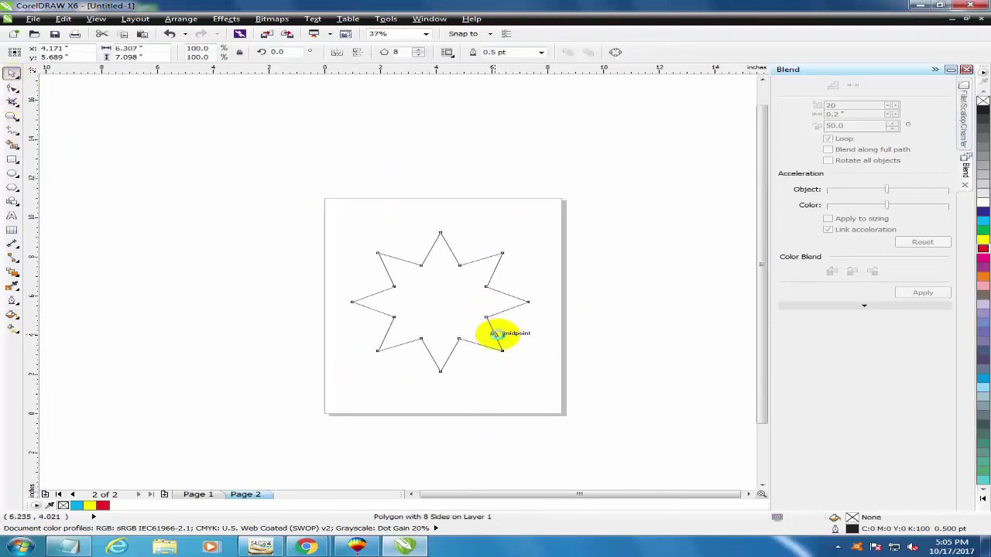
left_click_drag(303, 212, 597, 408)
left_click(12, 85)
left_click(11, 74)
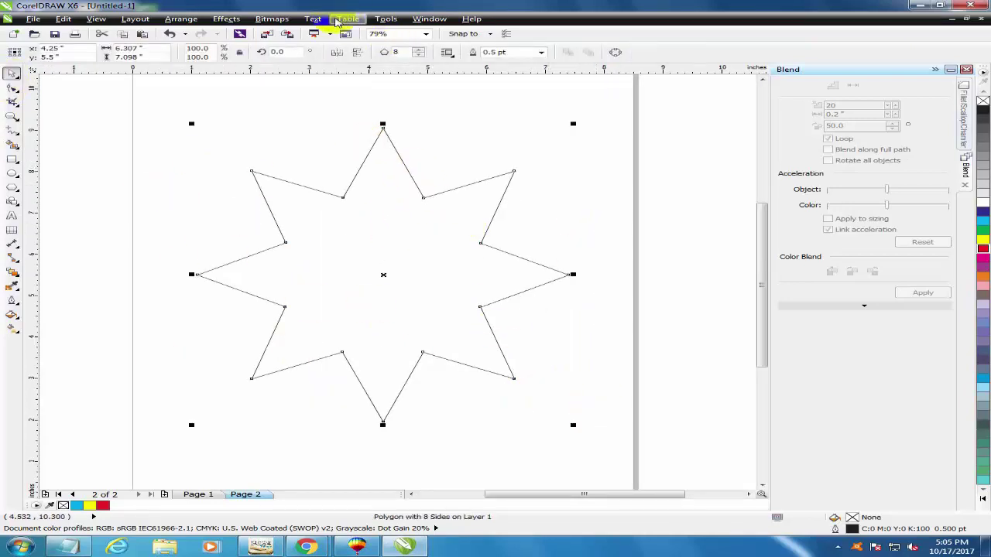
key("F10")
left_click(12, 72)
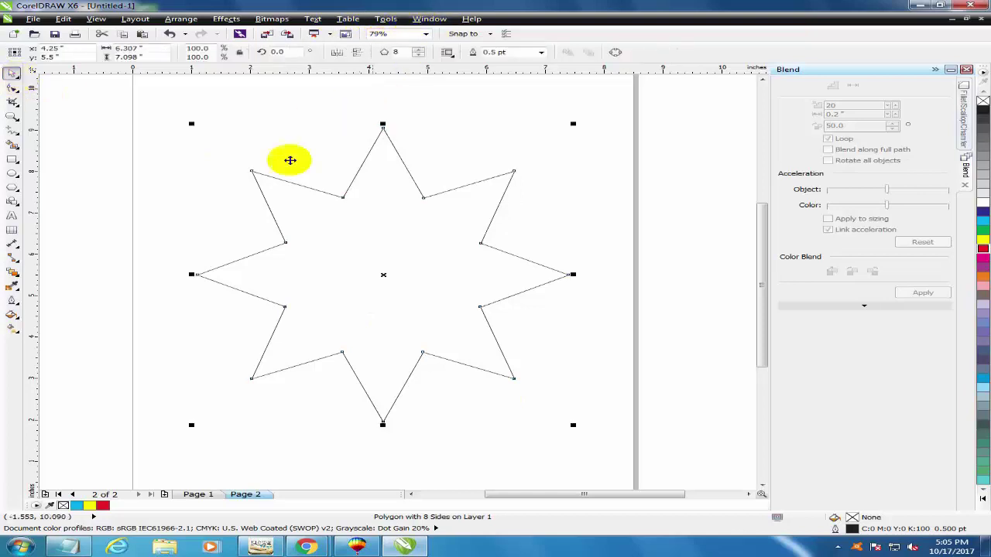
Apply a Fillet with a 1.5 inch radius to the star using Fillet/Scallop/Chamfer
left_click(428, 18)
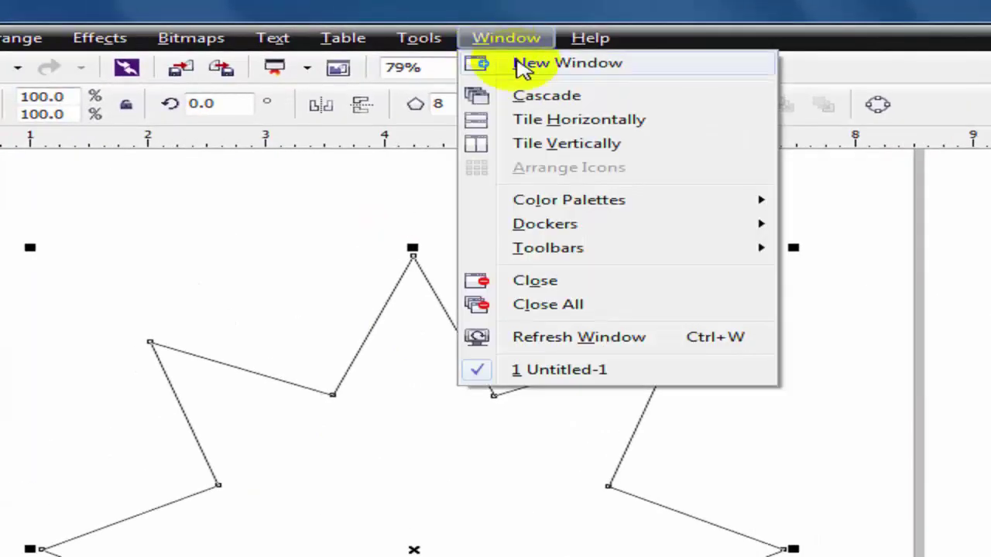
mouse_move(549, 230)
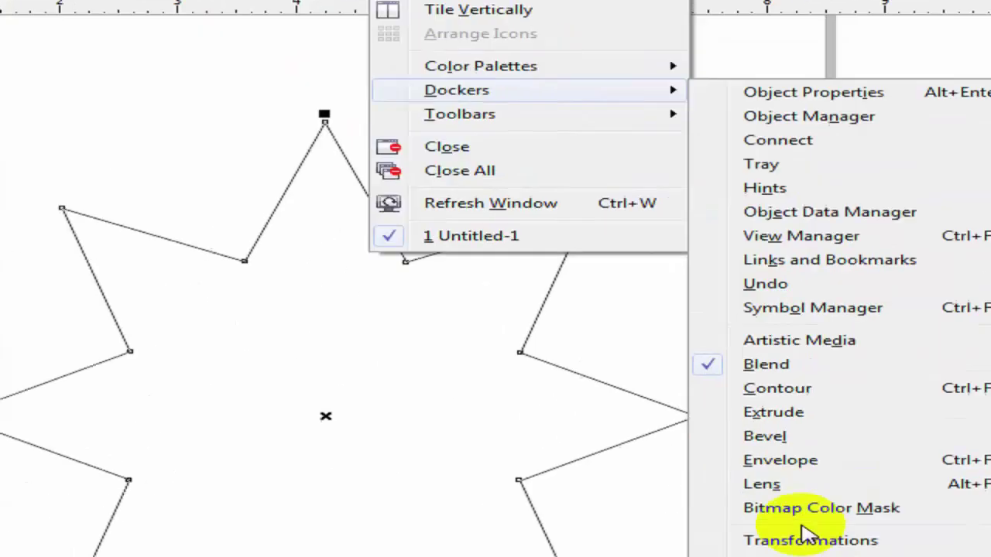
left_click(759, 465)
left_click(349, 38)
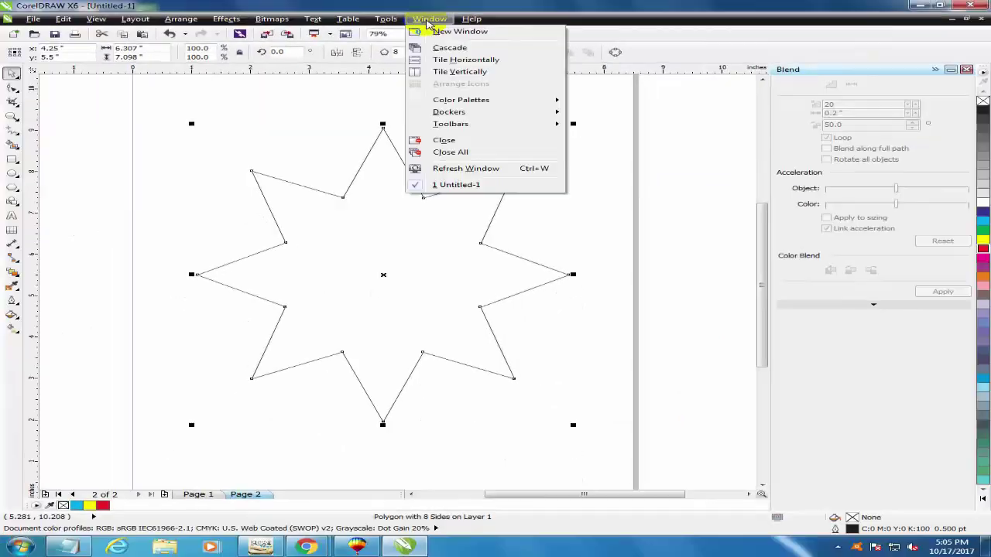
mouse_move(606, 230)
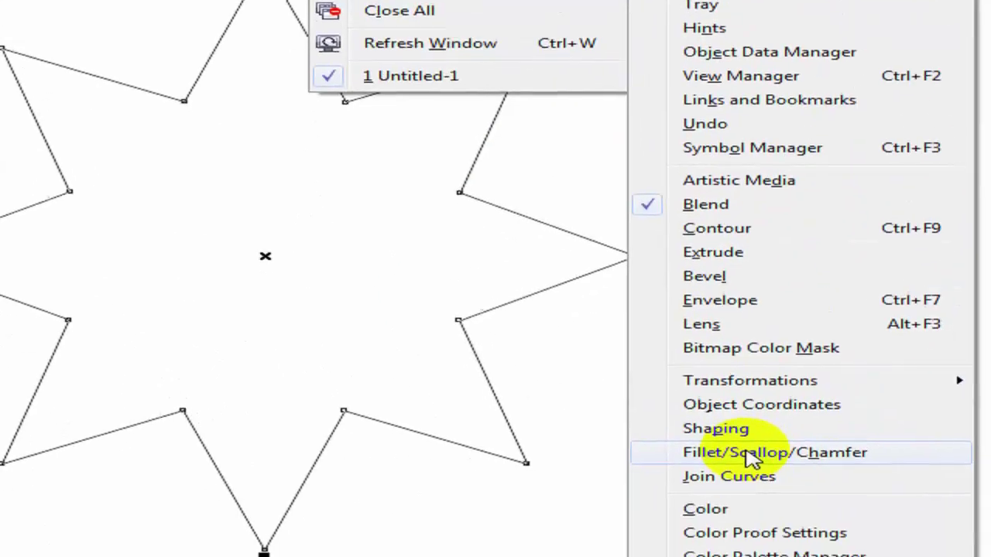
left_click(747, 457)
left_click(914, 191)
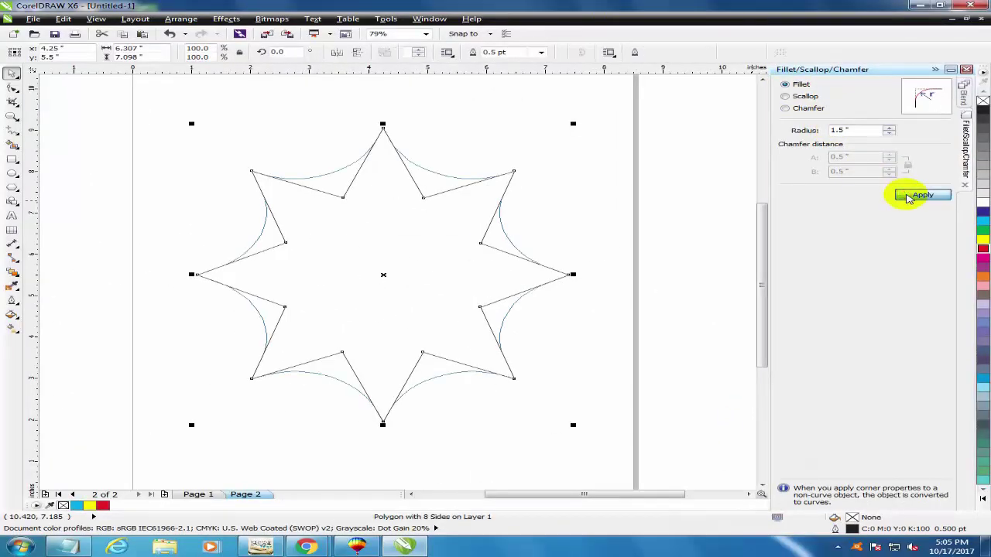
left_click(576, 303)
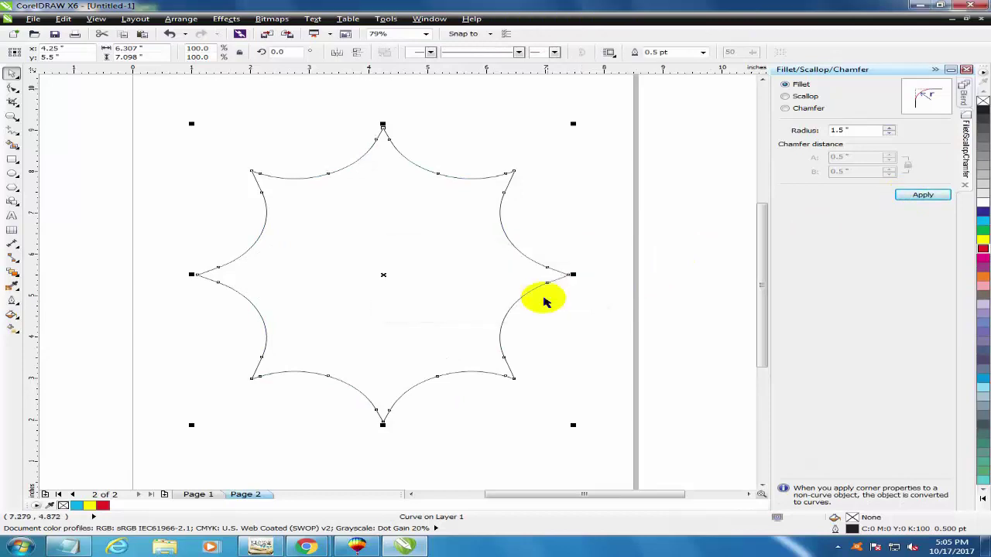
Create a concentric copy of the curved star scaled down to 40%, keeping the original
scroll(542, 294, "down", 2)
left_click_drag(328, 163, 592, 369)
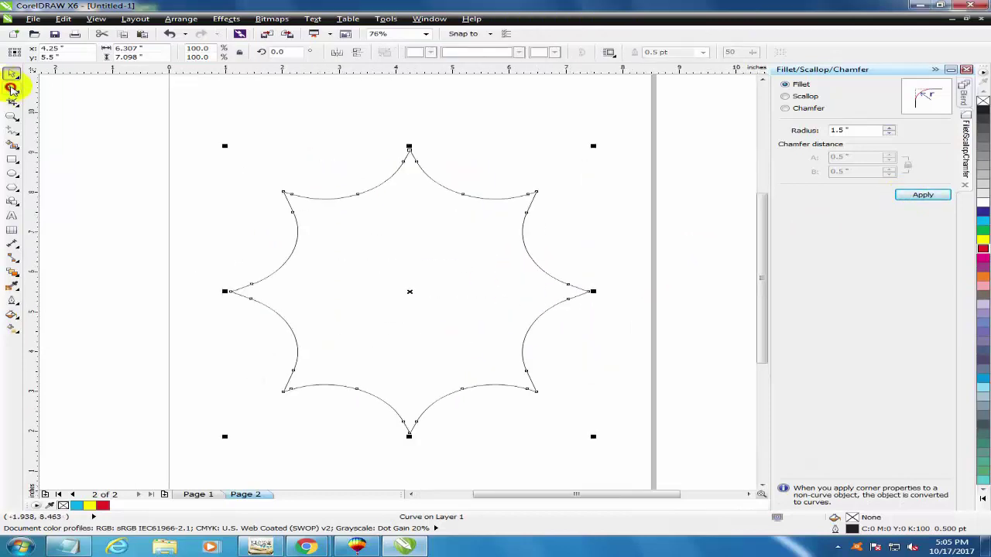
left_click(11, 76)
left_click(613, 356)
left_click(488, 343)
left_click_drag(593, 435, 574, 341)
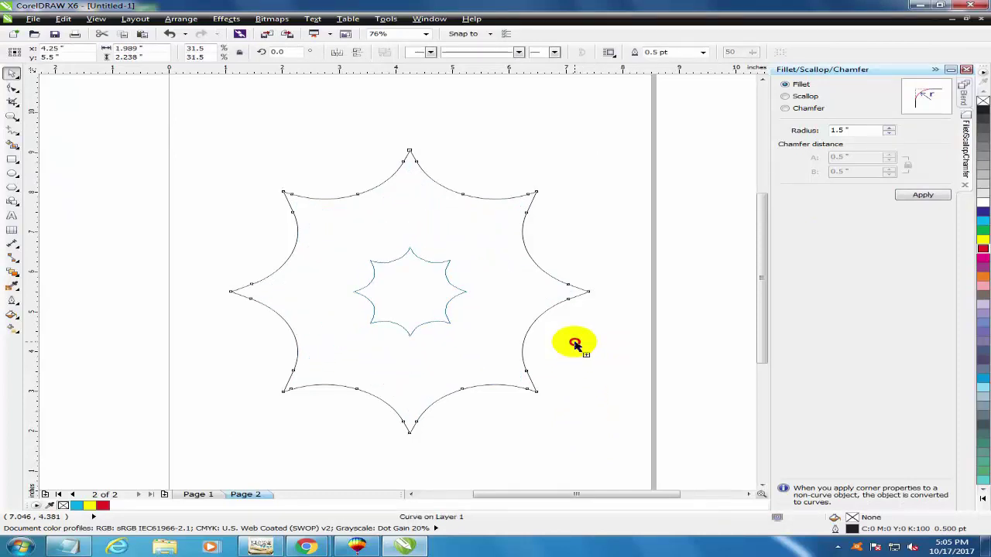
left_click_drag(566, 343, 597, 353)
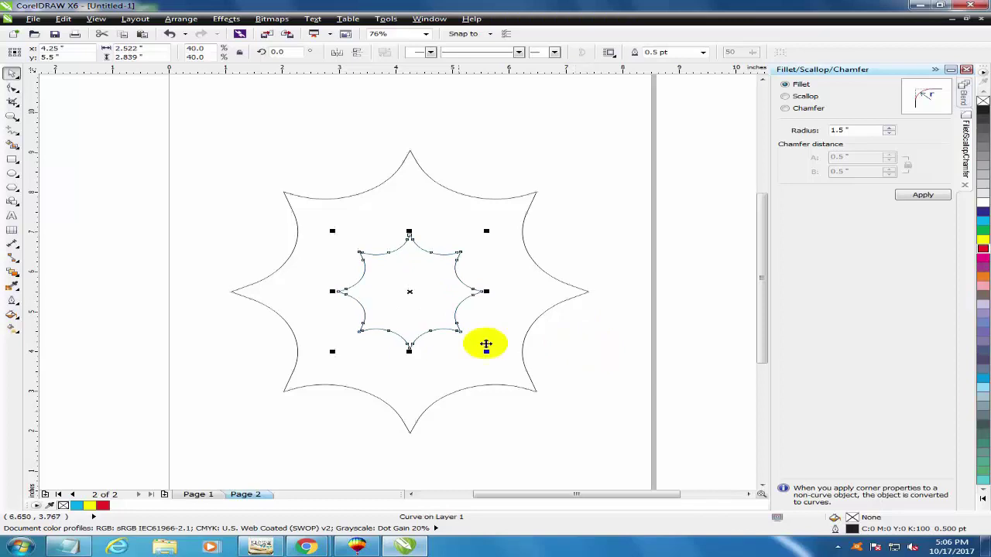
Blend the inner and outer curved stars with 20 steps
left_click(445, 200, "shift")
left_click(229, 18)
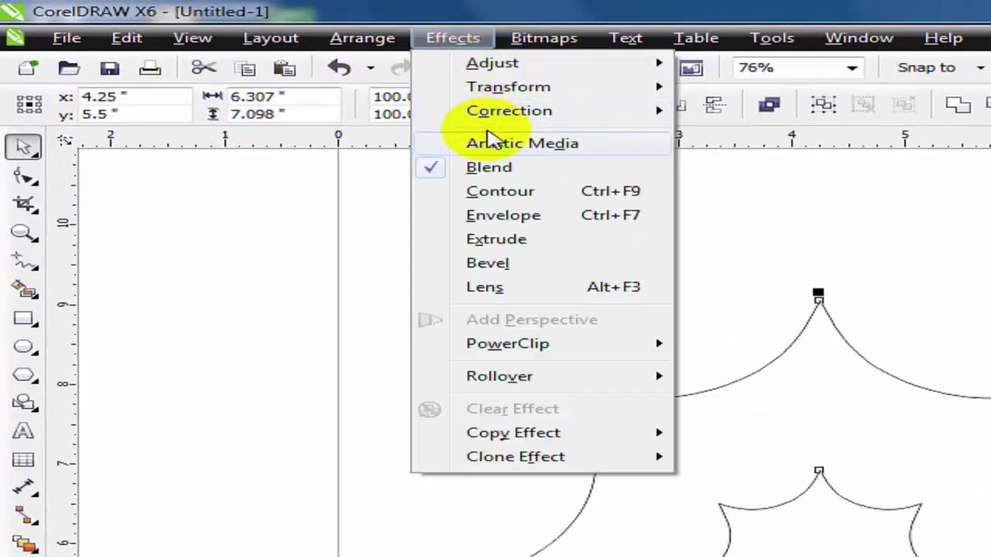
left_click(498, 170)
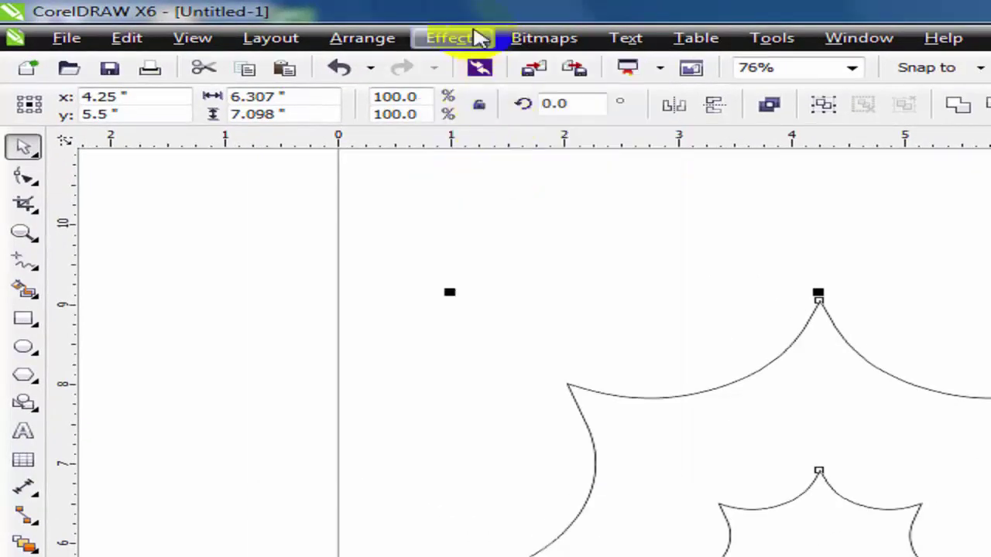
left_click(474, 37)
left_click(500, 167)
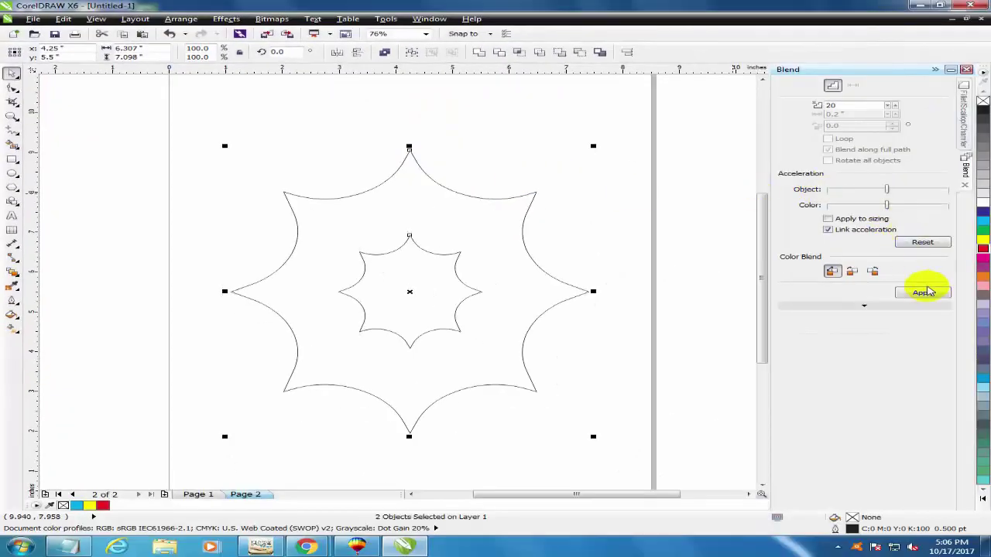
left_click(924, 294)
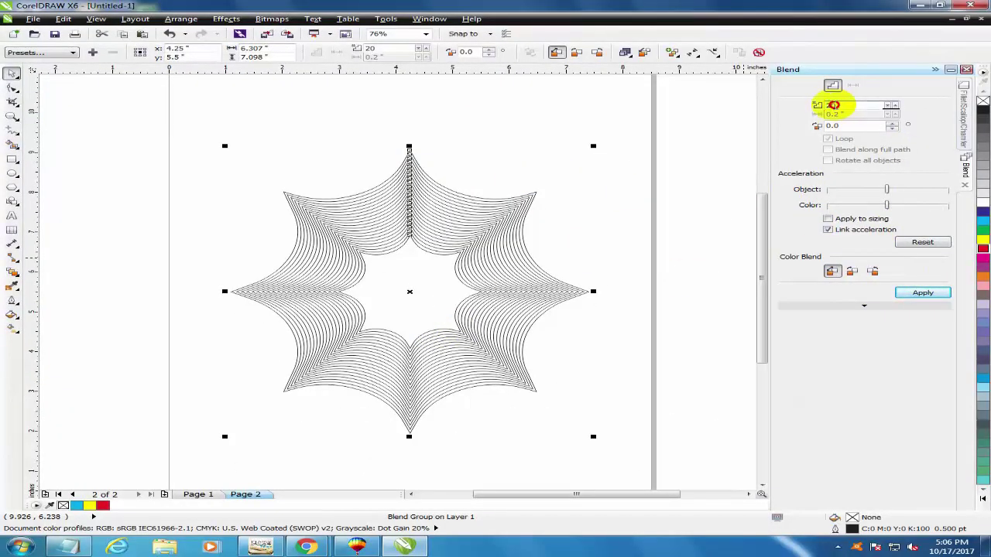
Change the blend to 15 steps and set its blend direction to 45 degrees
type("15")
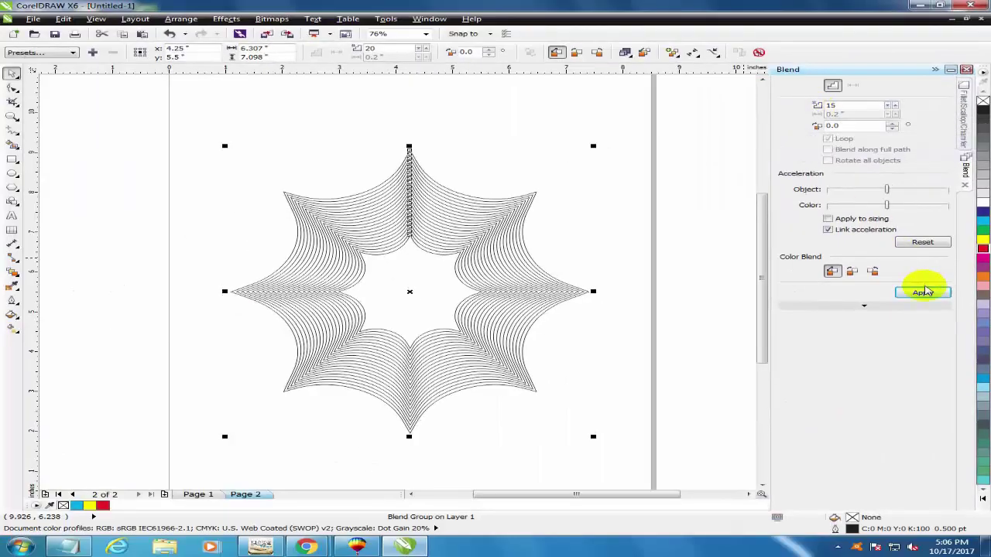
left_click(913, 334)
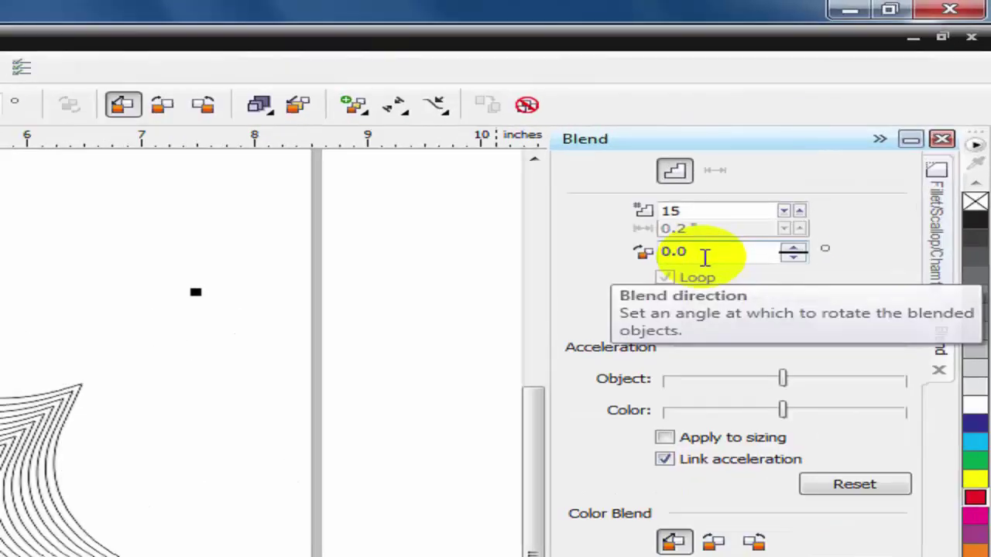
left_click_drag(845, 128, 785, 128)
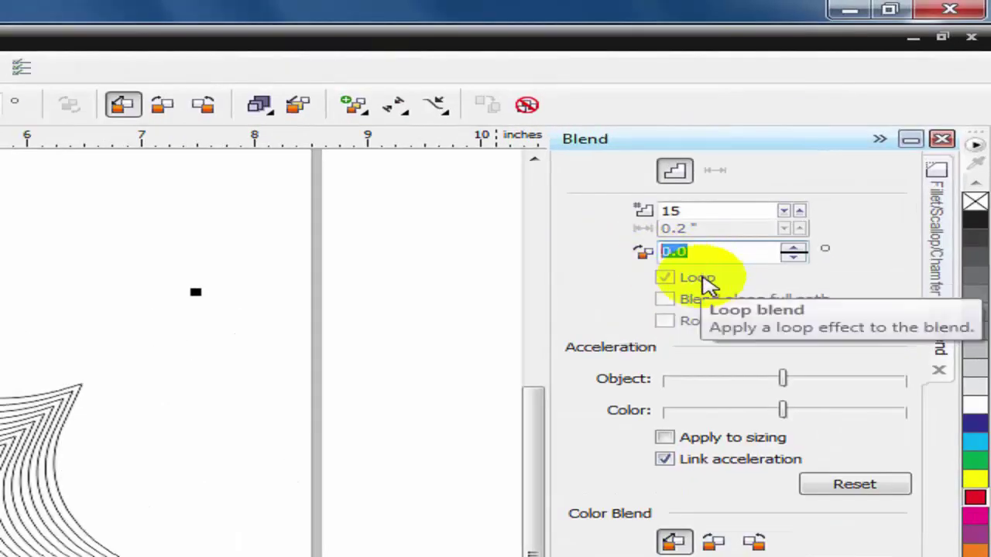
type("45")
left_click(923, 294)
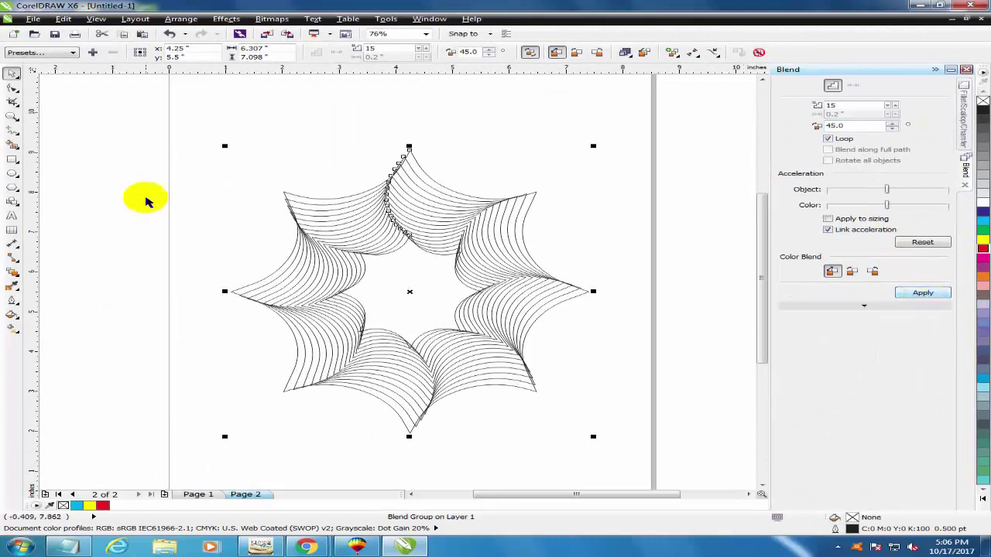
left_click(246, 200)
Scale the blend's inner star down about its centre to about 1.02 by 1.15 inches
key("F2")
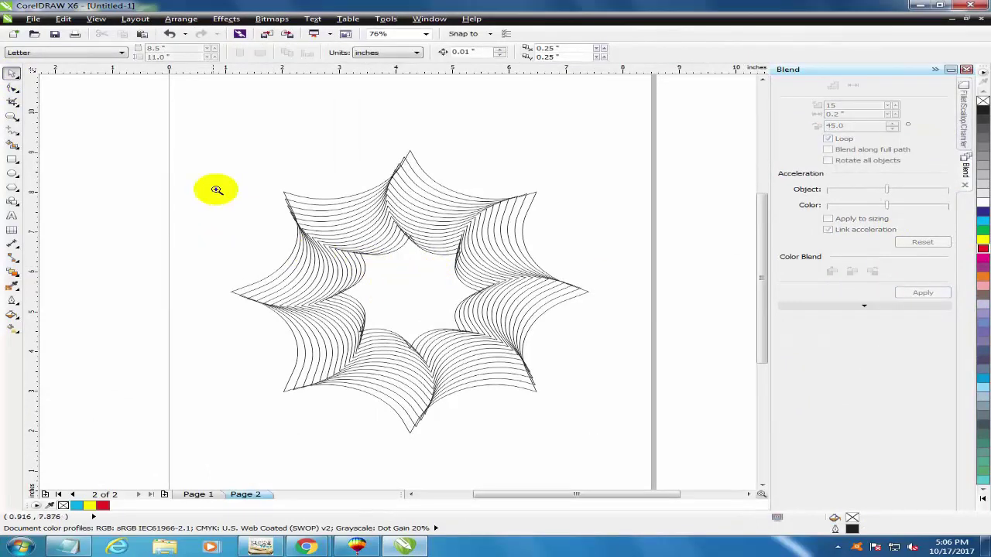
left_click_drag(234, 162, 576, 413)
key("F2")
left_click_drag(252, 198, 464, 341)
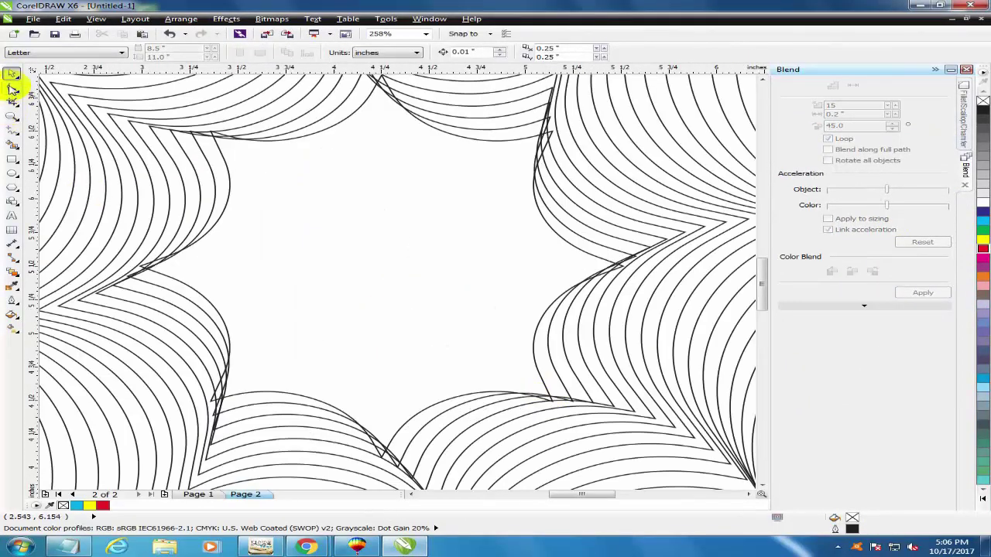
left_click(284, 141)
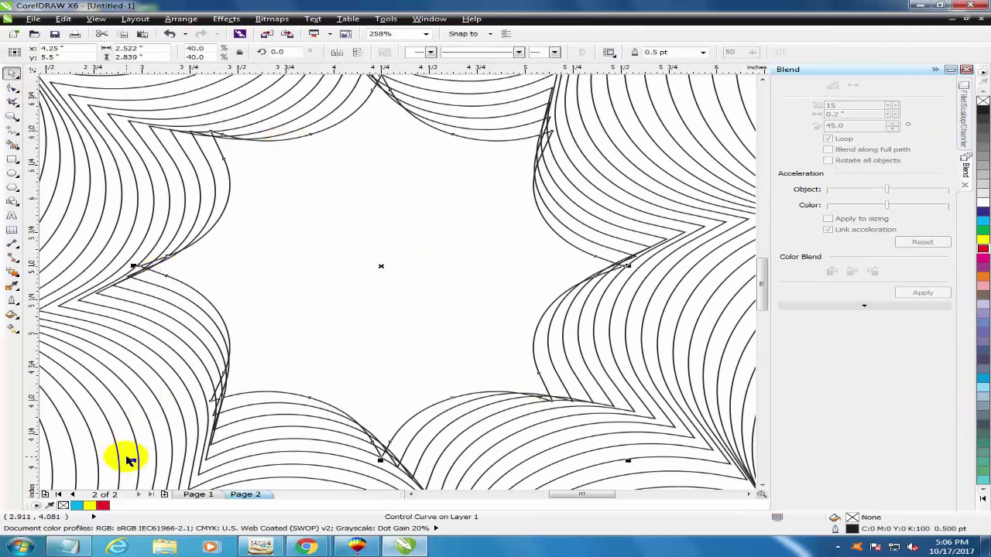
left_click_drag(130, 460, 304, 365)
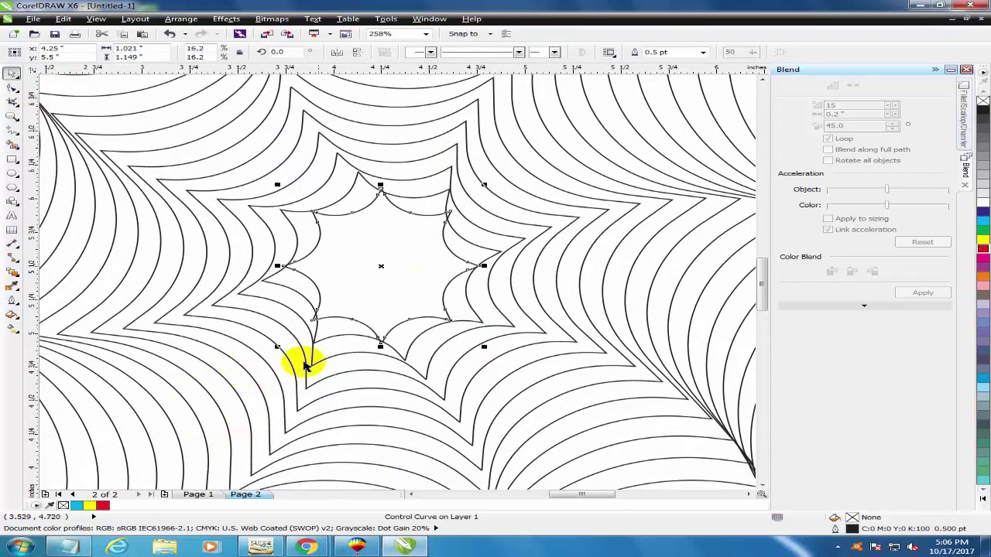
Rotate the inner control star about its centre by about 28.1 degrees to twist the blend further
left_click(379, 268)
mouse_move(482, 188)
left_mouse_down()
mouse_move(469, 186)
mouse_move(476, 188)
left_mouse_up()
scroll(476, 203, "down", 2)
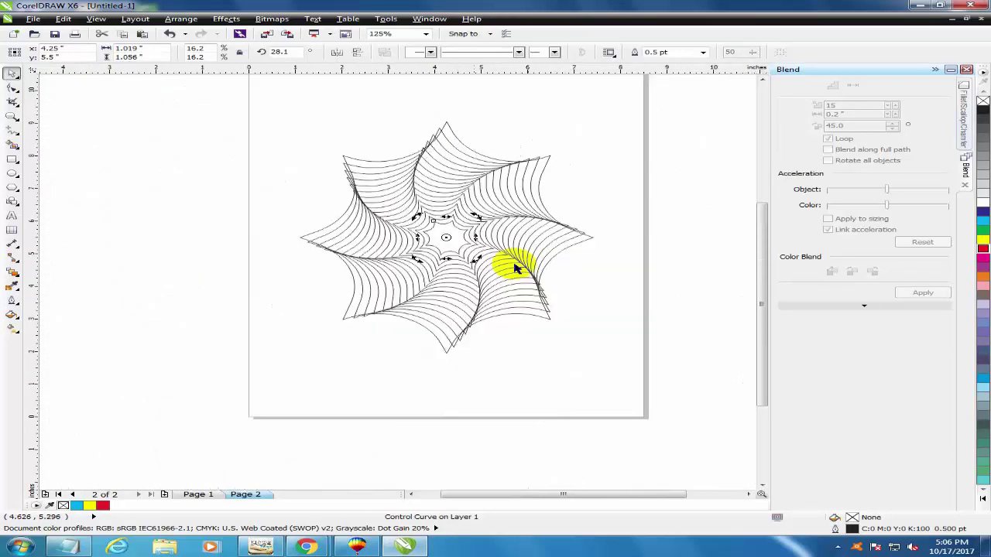
left_click(609, 310)
key("F2")
left_click_drag(240, 124, 557, 246)
scroll(557, 245, "down", 1)
scroll(590, 284, "down", 1)
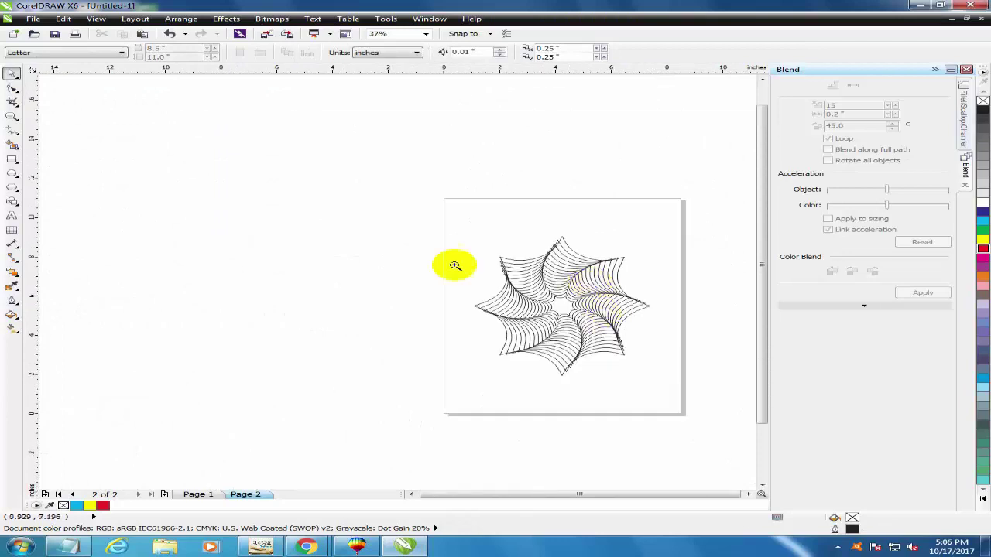
left_click_drag(416, 208, 711, 423)
left_click_drag(123, 109, 628, 414)
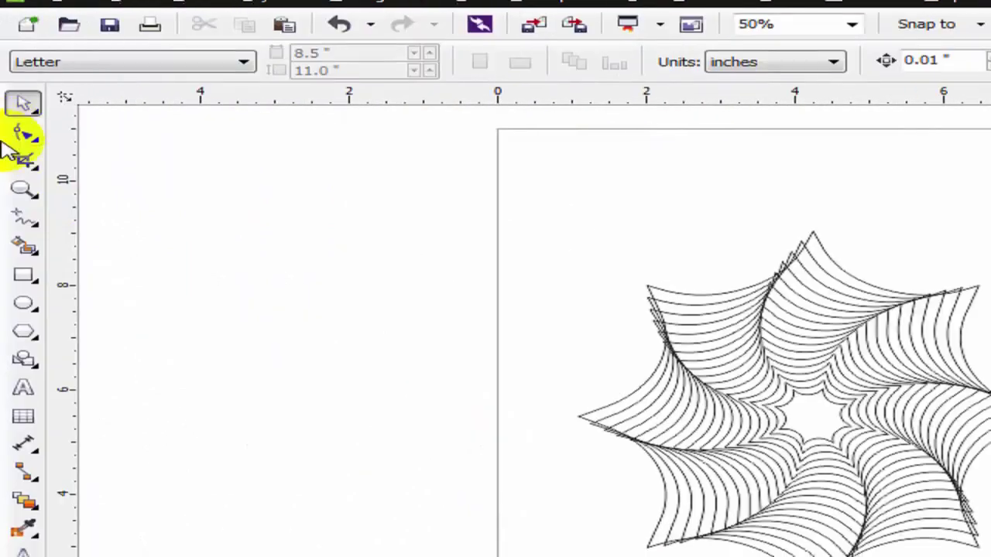
Break the twisted star's blend group apart into separate objects
left_click(23, 136)
left_click(806, 375)
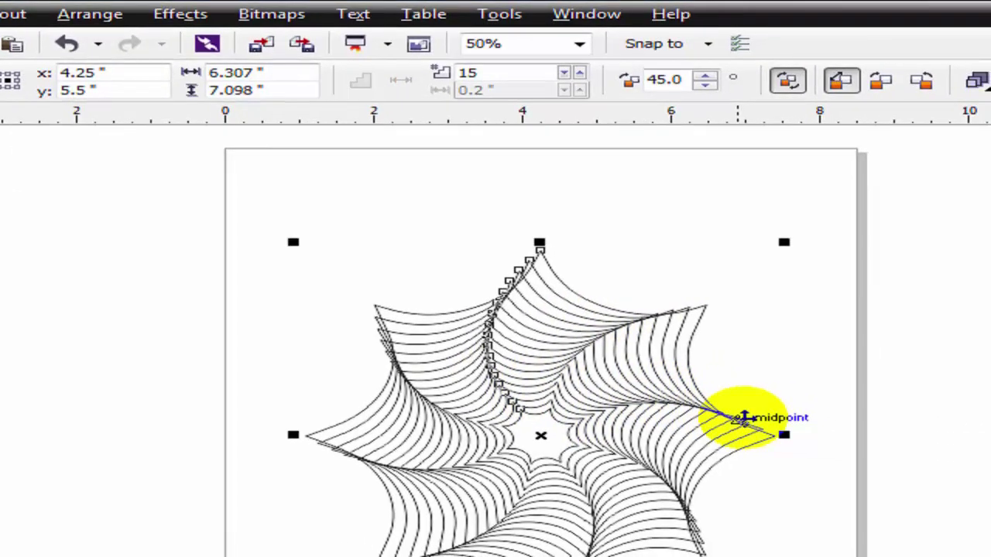
key("ctrl+k")
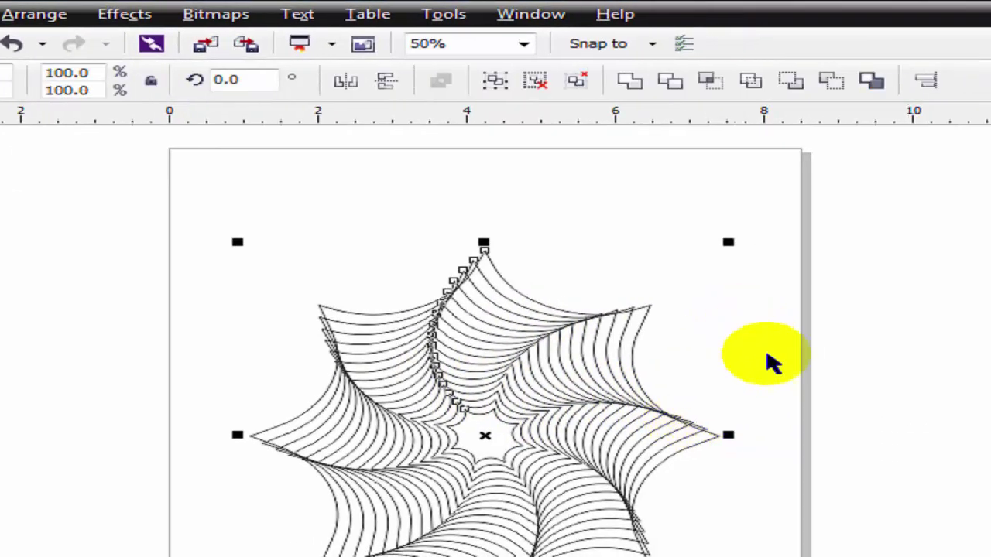
Ungroup all of the star's curves and combine them into a single curve object
left_click(813, 353)
left_click_drag(208, 202, 784, 488)
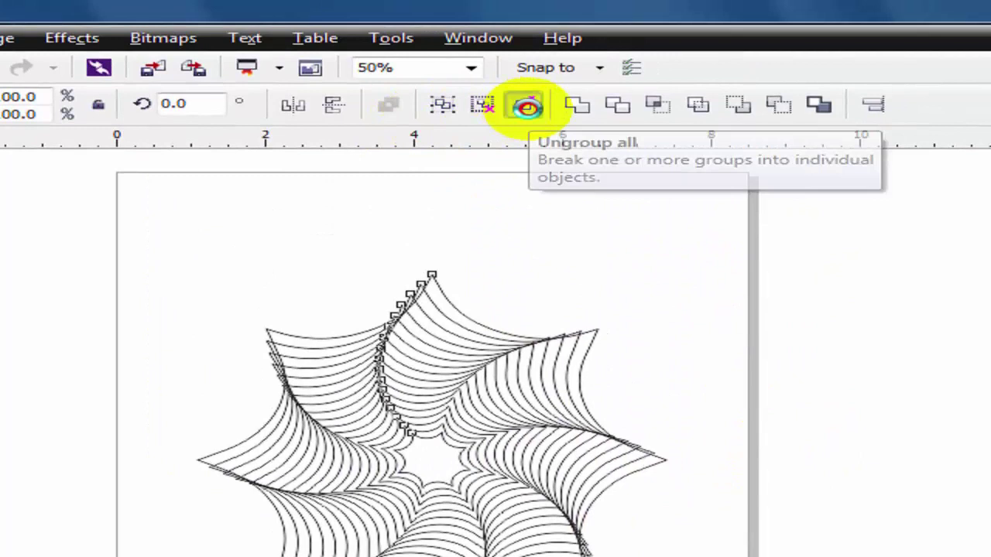
left_click(526, 107)
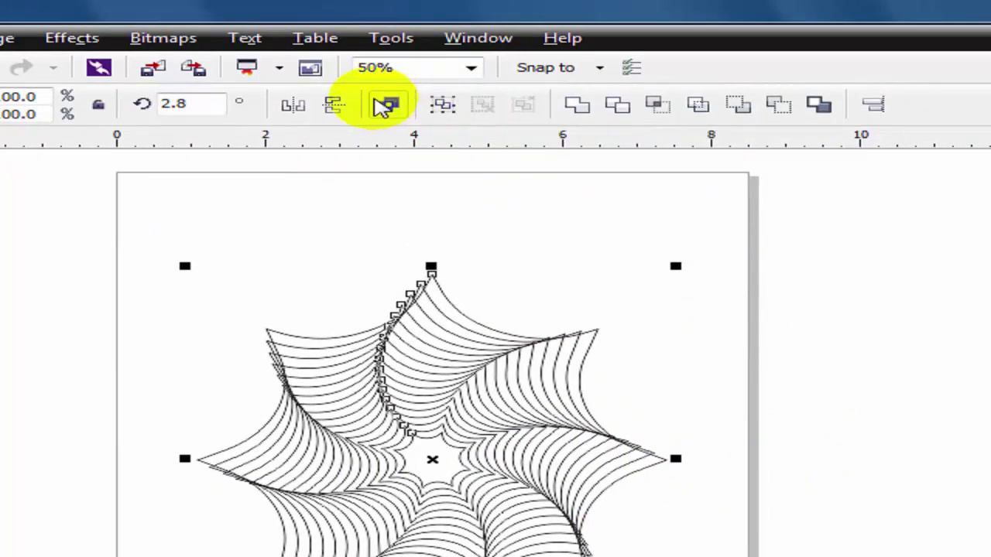
left_click(387, 104)
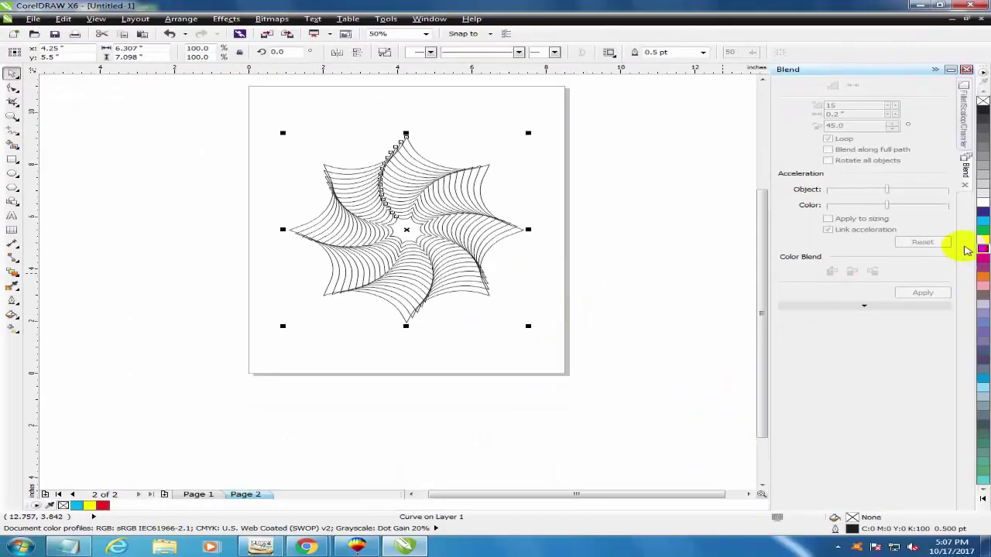
Fill the combined star with green (C:100 M:0 Y:100 K:0) and remove its outline
left_click(979, 244)
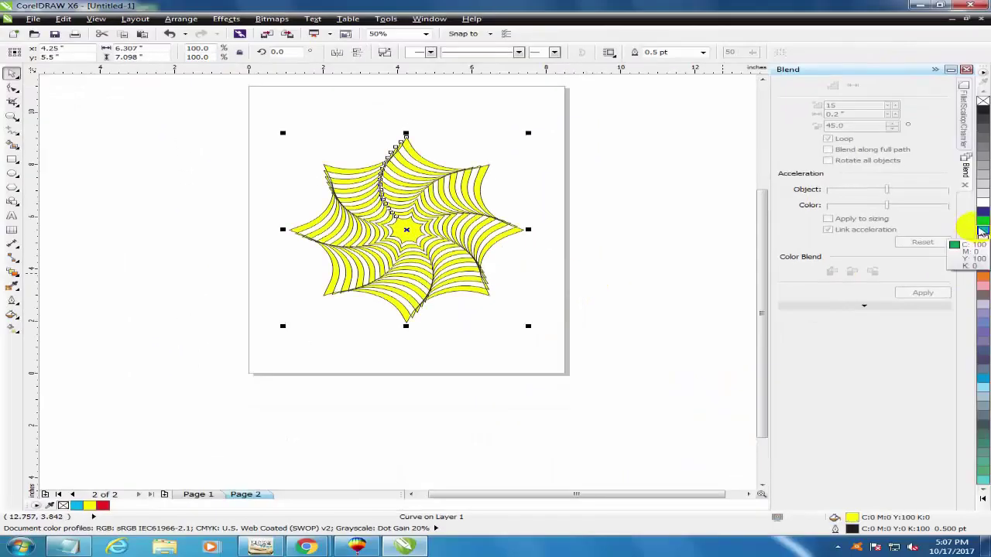
left_click(981, 230)
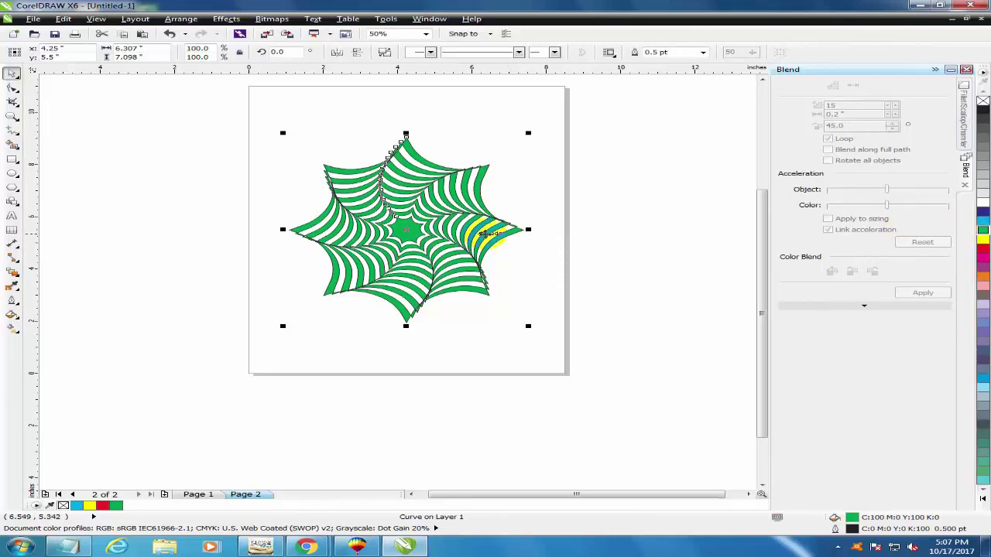
double_click(407, 235)
left_click(12, 73)
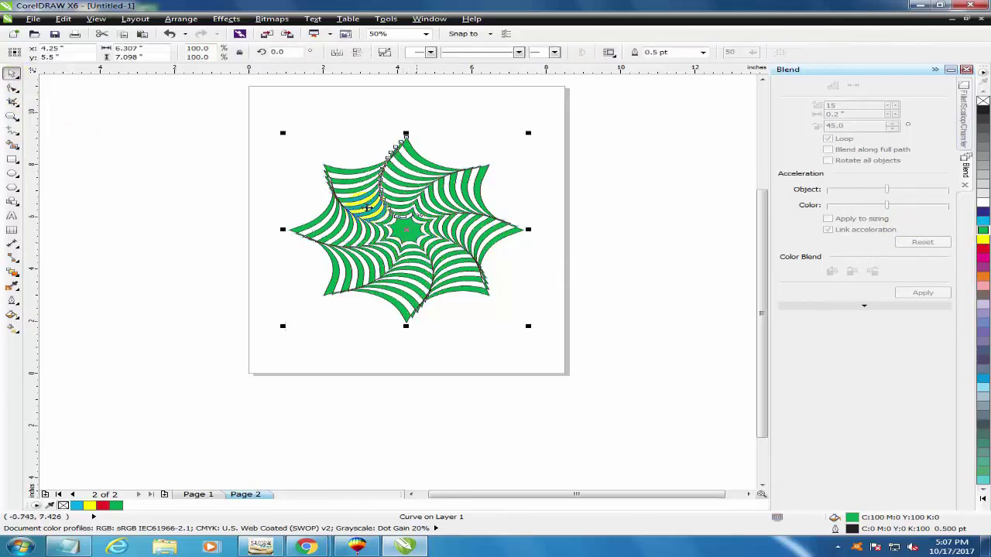
right_click(983, 101)
left_click(594, 223)
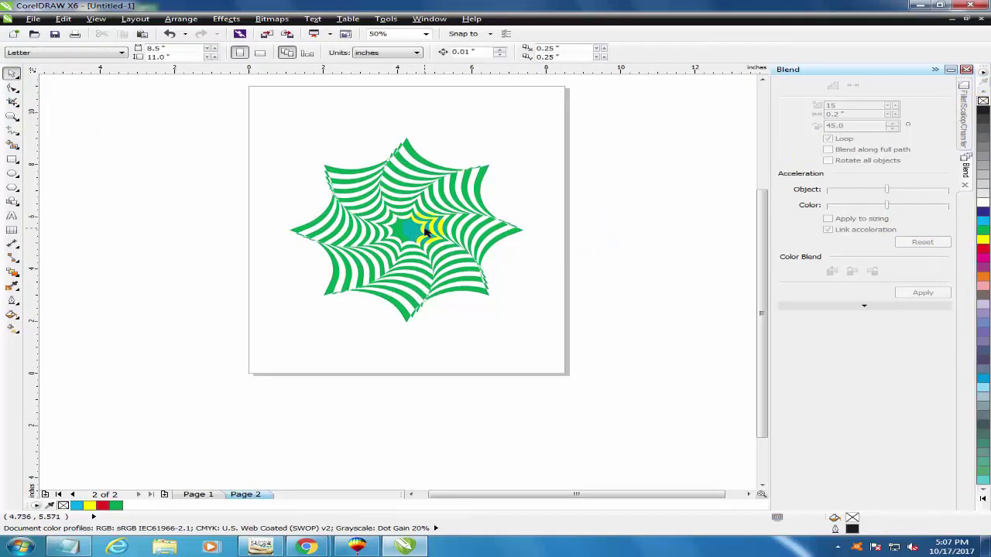
scroll(429, 230, "down", 1)
key("F2")
left_click_drag(293, 148, 539, 296)
left_click_drag(173, 153, 625, 450)
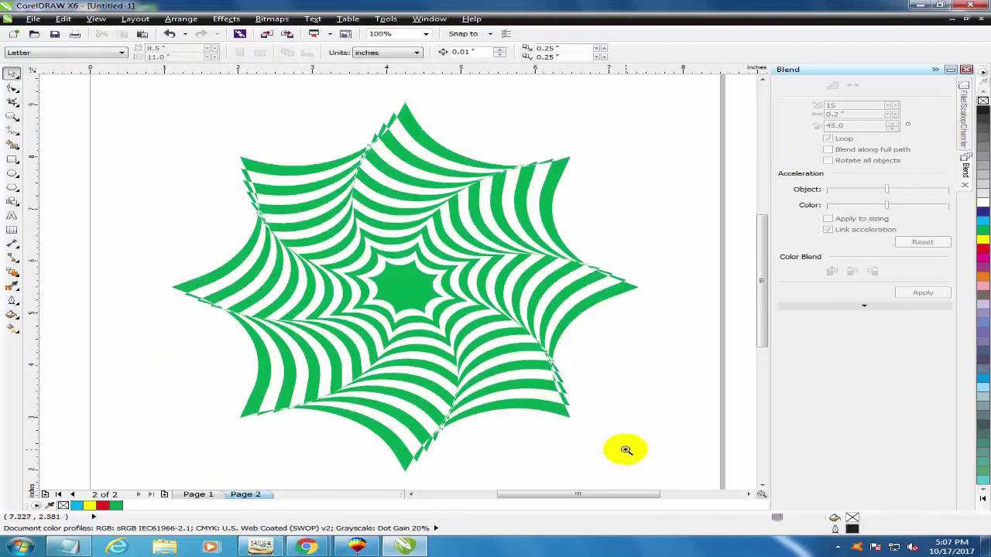
Place three copies of the green star around the original and fill them with cyan, yellow and red
scroll(420, 187, "down", 2)
left_click_drag(449, 252, 504, 347)
left_click(982, 221)
left_click(983, 238)
left_click(982, 248)
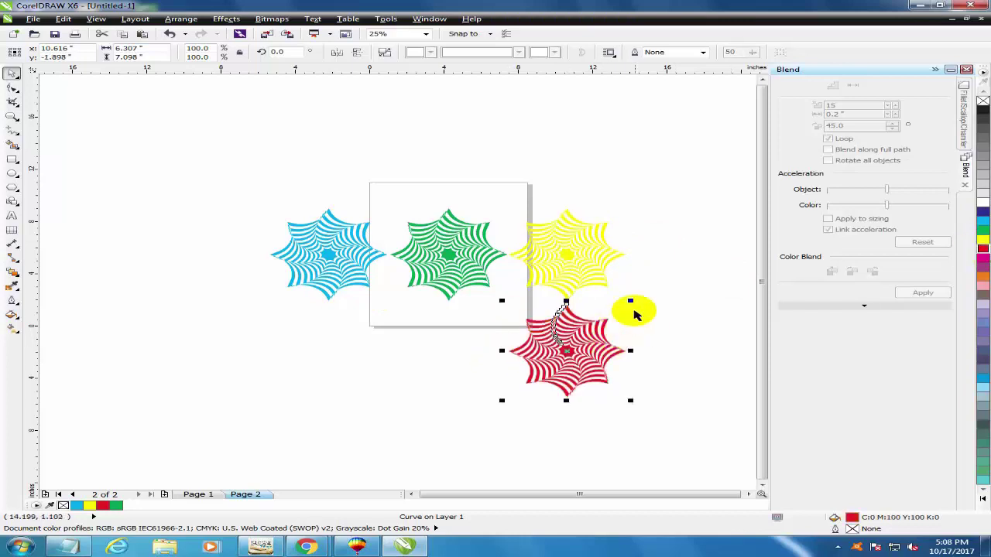
Enlarge the red star to about 288.8% and centre the yellow star in front of it
left_click_drag(632, 304, 593, 214)
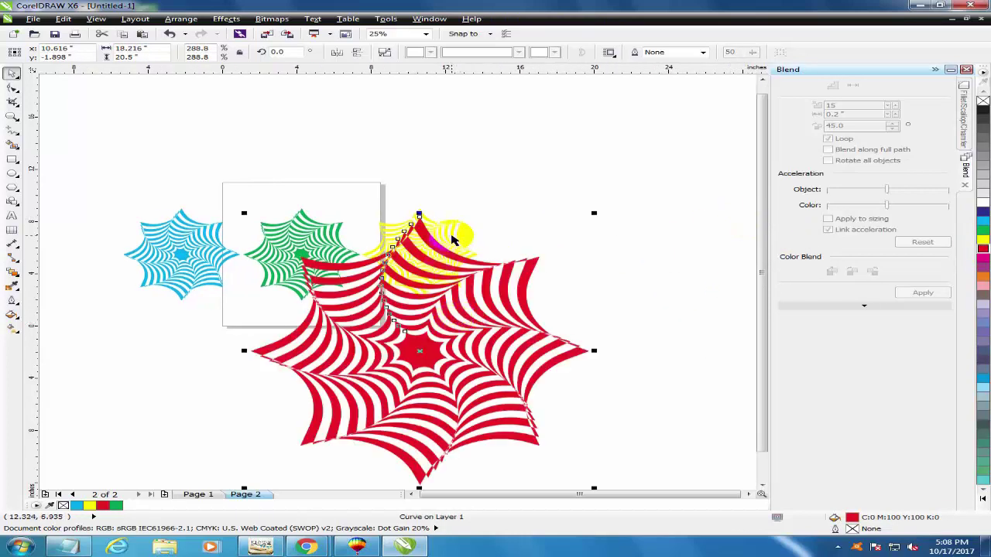
left_click(452, 237)
key("shift+Page_Up")
left_click(462, 362, "shift")
key("e")
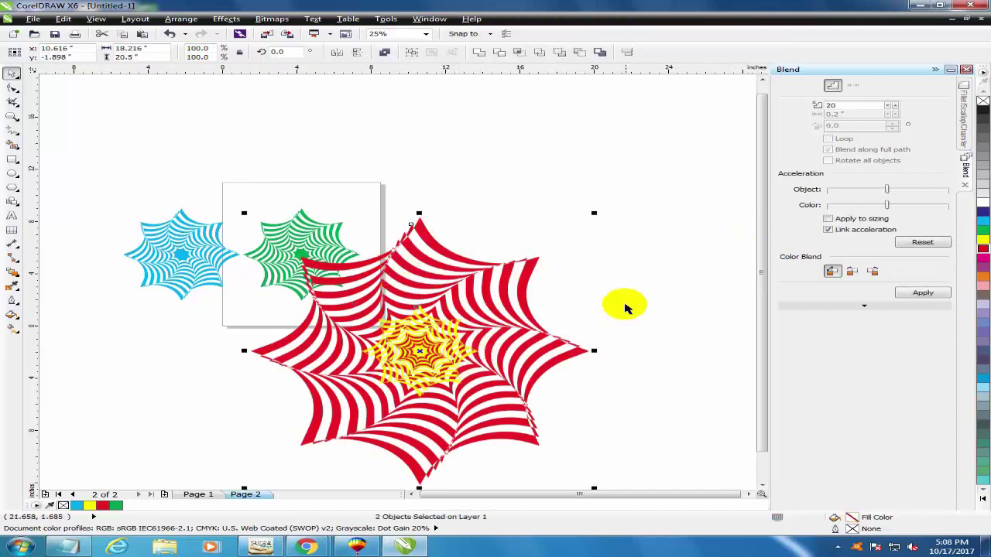
Enlarge the yellow star about its centre to about 278% so only thin red edges remain around its stripes
left_click(624, 304)
left_click(463, 335)
left_click_drag(479, 303, 526, 285)
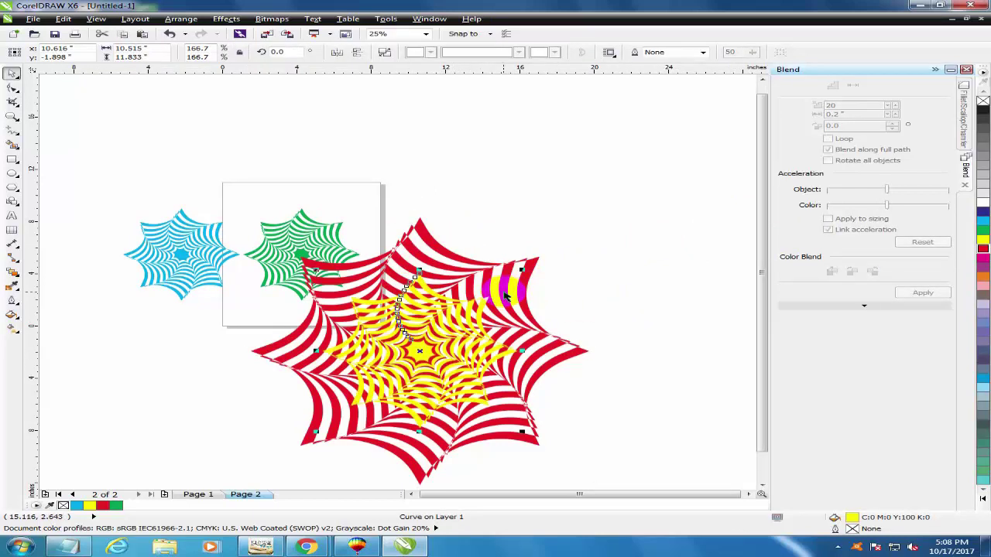
key("ctrl+r")
left_click(596, 301)
key("F3")
key("F2")
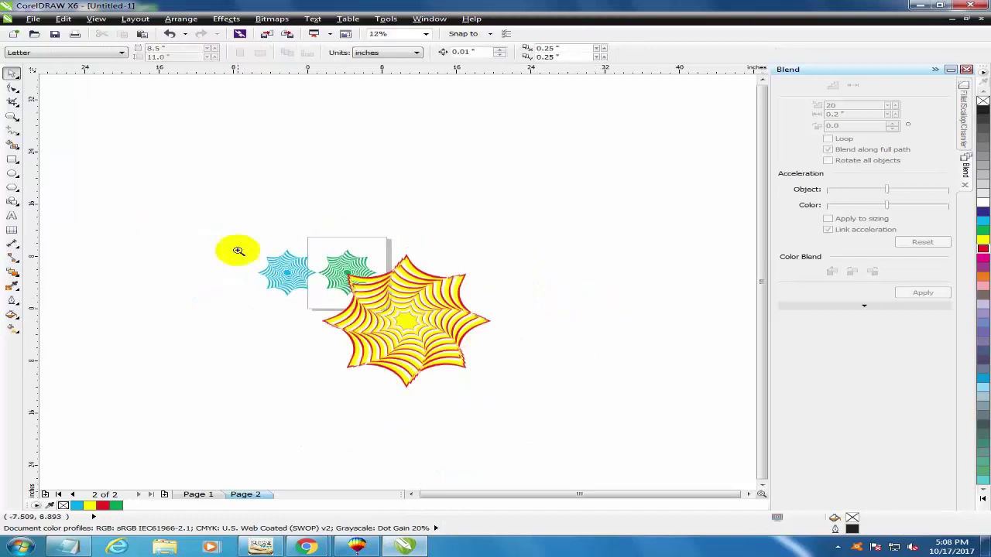
left_click_drag(237, 249, 506, 383)
Align the yellow and red stars on a common centre and group them
left_click(13, 79)
left_click_drag(456, 274, 499, 292)
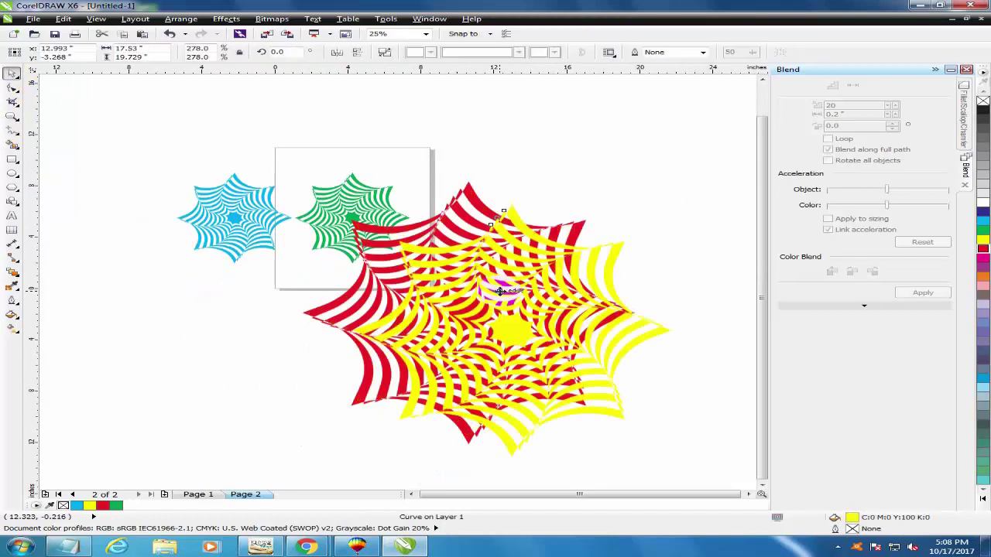
left_click(406, 226, "shift")
key("c")
key("e")
key("ctrl+g")
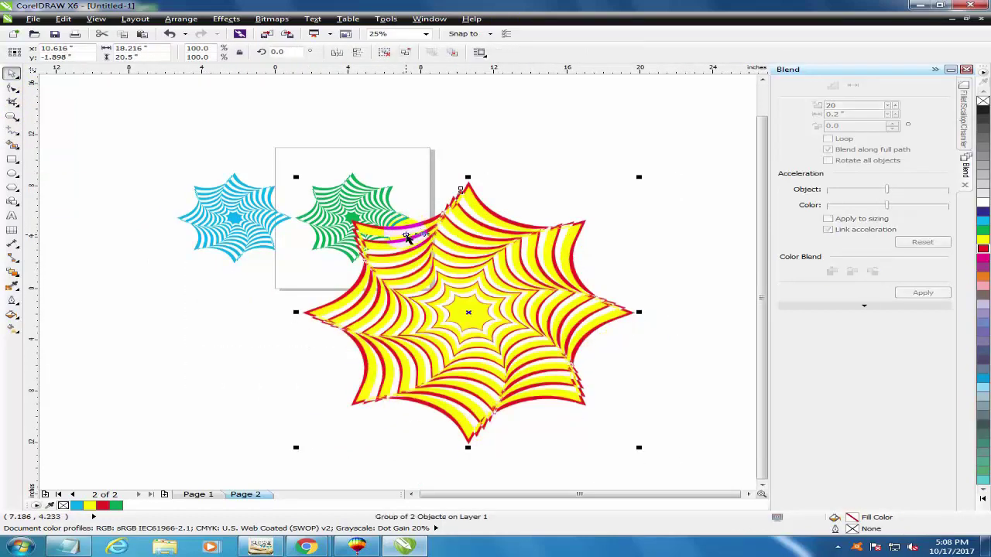
key("Delete")
key("ctrl+z")
Enlarge the cyan star about its centre to about 643.3%
left_click(361, 205)
left_click_drag(360, 204, 247, 202)
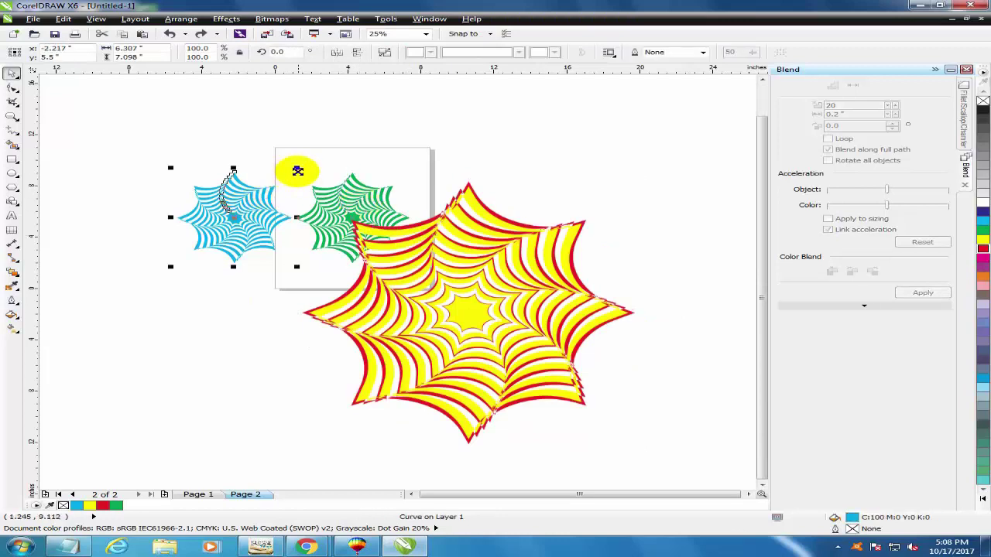
left_click_drag(298, 172, 487, 108)
key("ctrl+r")
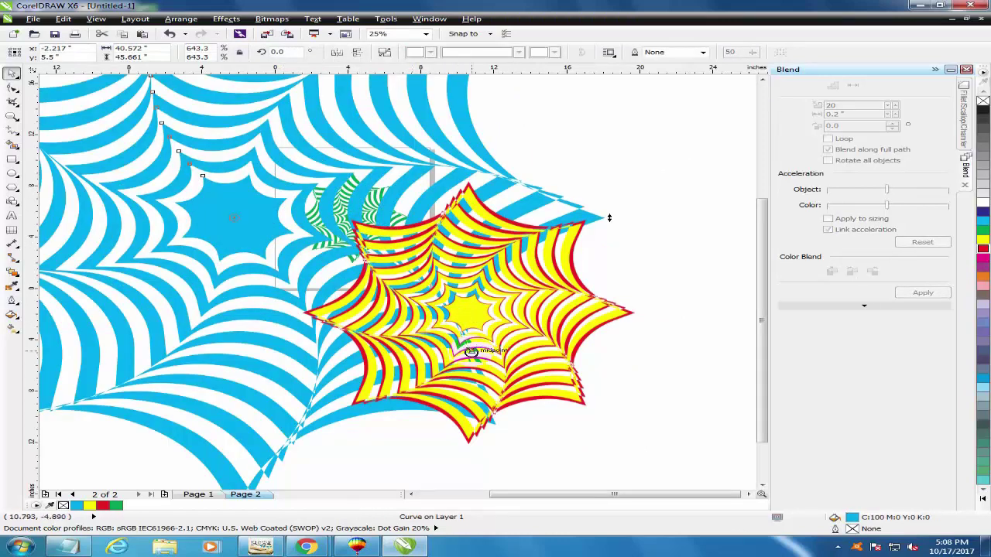
Centre the red and yellow star group horizontally and vertically on the cyan star
left_click(560, 397)
left_click(204, 229, "shift")
key("c")
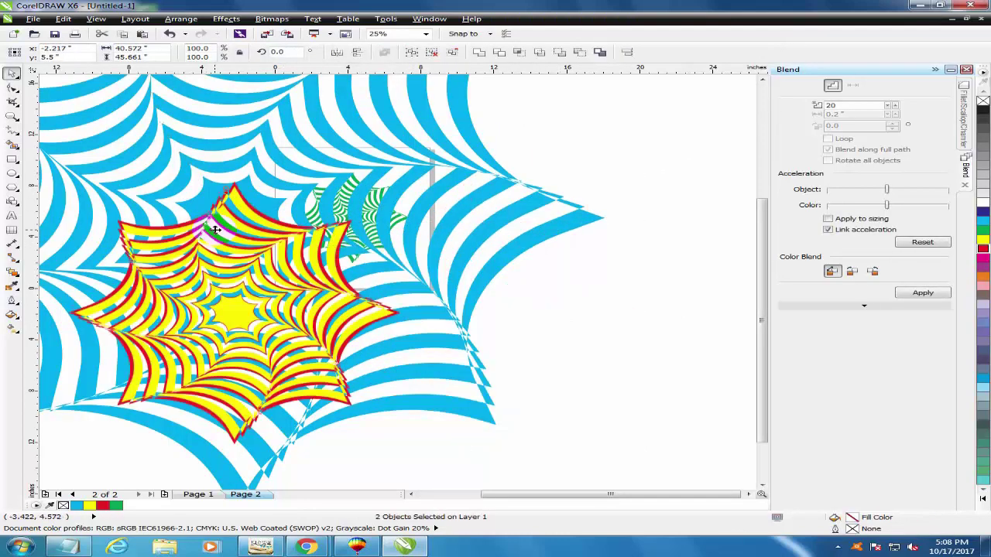
key("e")
Scale the cyan star down about its centre to about 328.3%
scroll(541, 239, "down", 4)
left_click(567, 229)
left_click(528, 237)
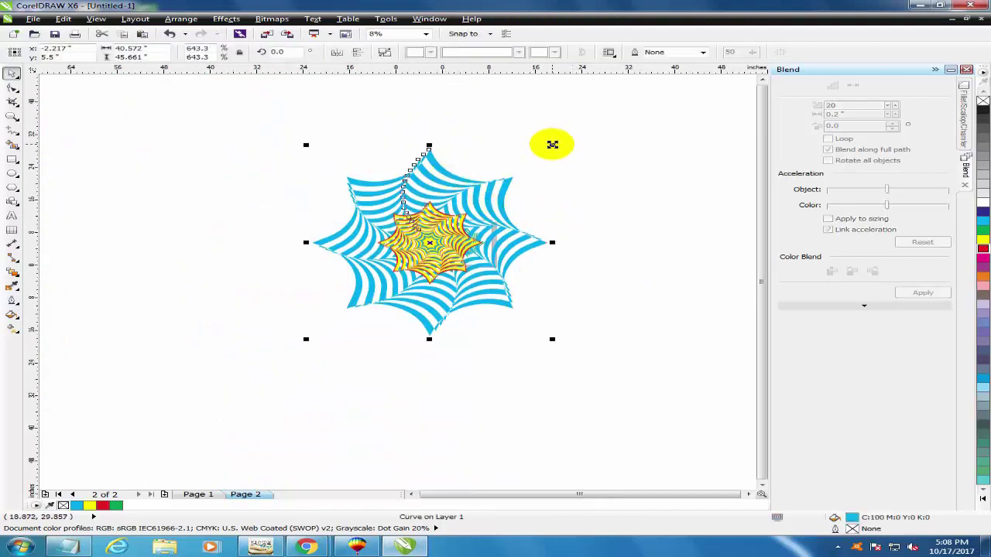
left_click_drag(551, 145, 541, 154)
key("ctrl+r")
key("ctrl+r")
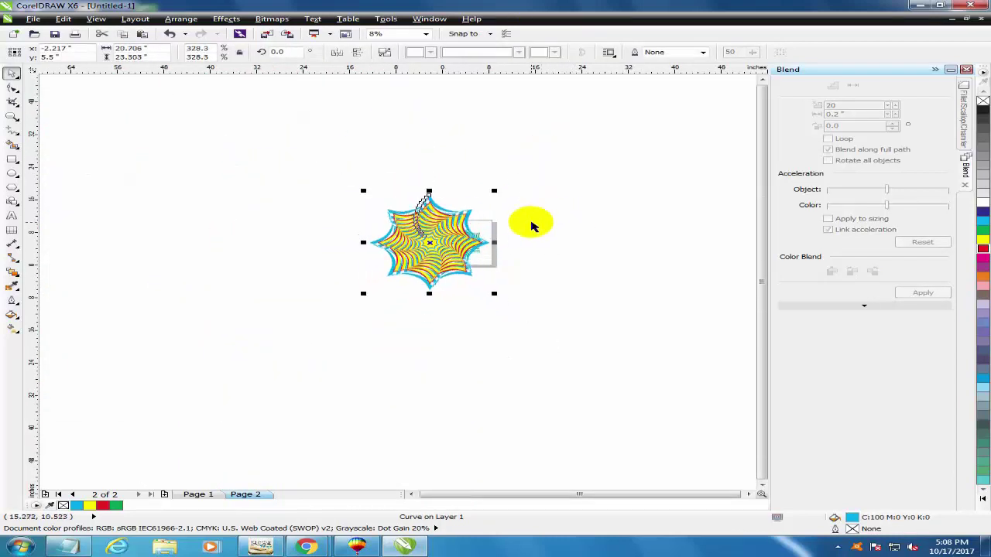
Reduce the cyan star slightly further so it forms a narrow border around the red and yellow star
scroll(338, 235, "up", 2)
scroll(601, 339, "up", 2)
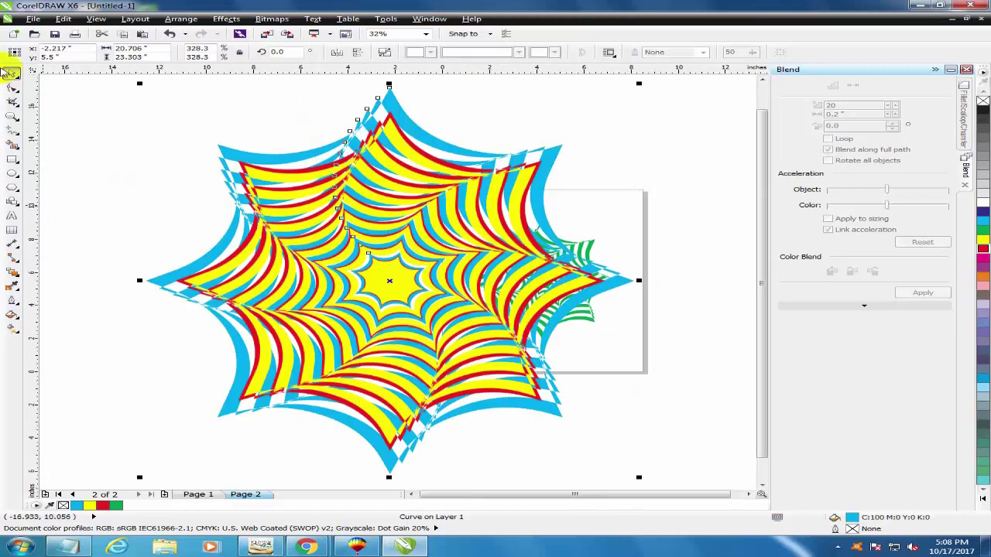
left_click(11, 72)
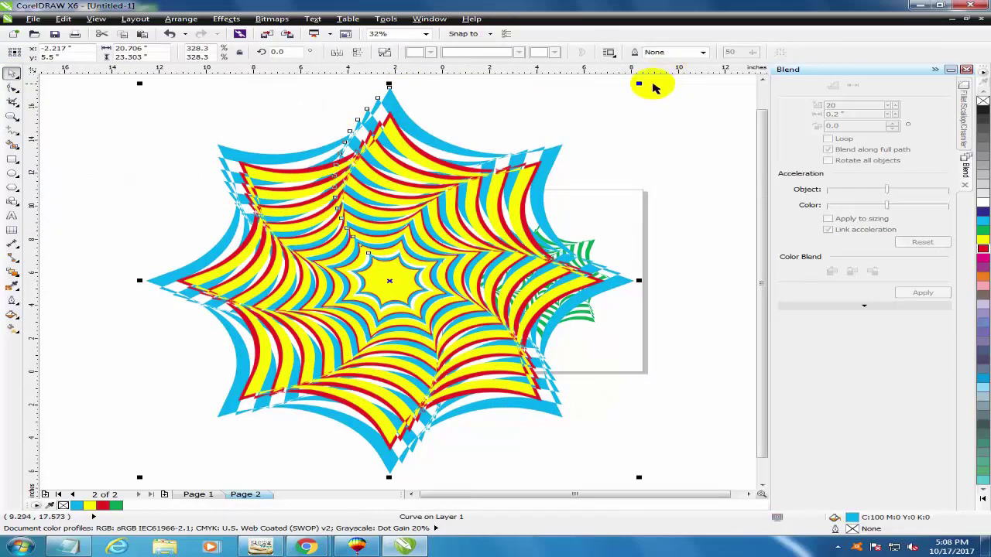
left_click_drag(638, 84, 633, 100)
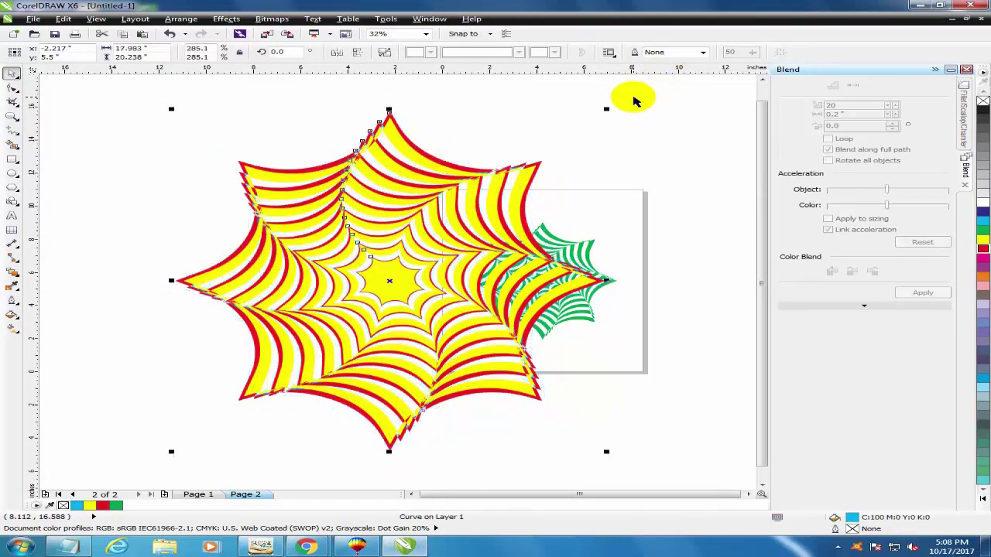
Move the green star clear of the stacked stars and align it to their centre
left_click_drag(585, 237, 691, 178)
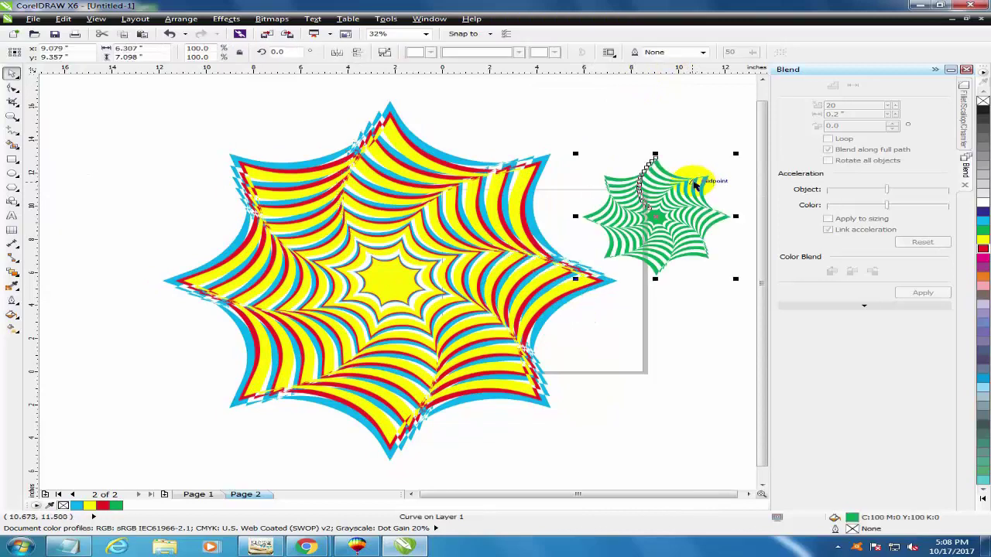
left_click(425, 253, "shift")
key("c")
key("e")
Centre the green star on the stacked stars and enlarge it about its centre until it sits just inside the yellow border
left_click(645, 214)
left_click(390, 287)
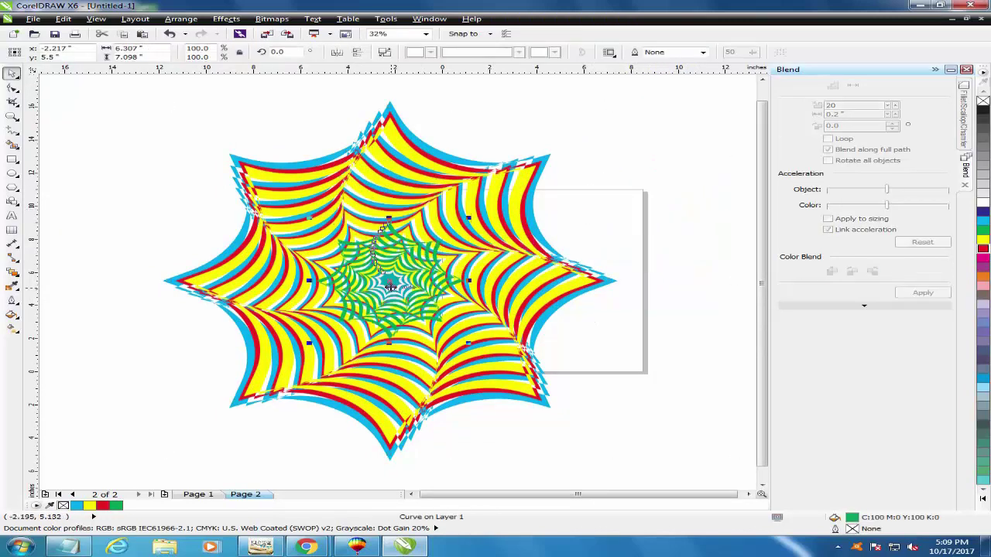
left_click_drag(471, 219, 529, 199)
left_click_drag(534, 92, 538, 100)
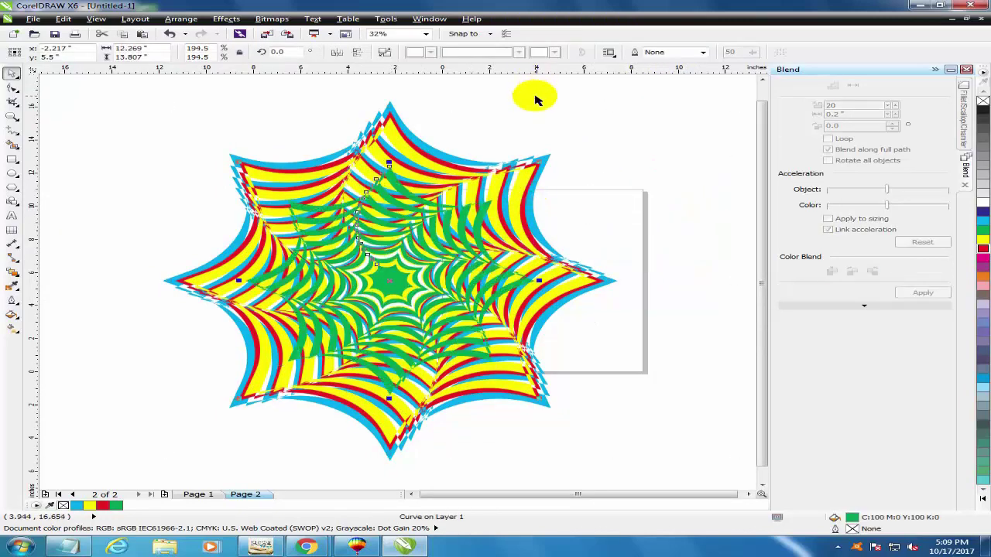
left_click(163, 193)
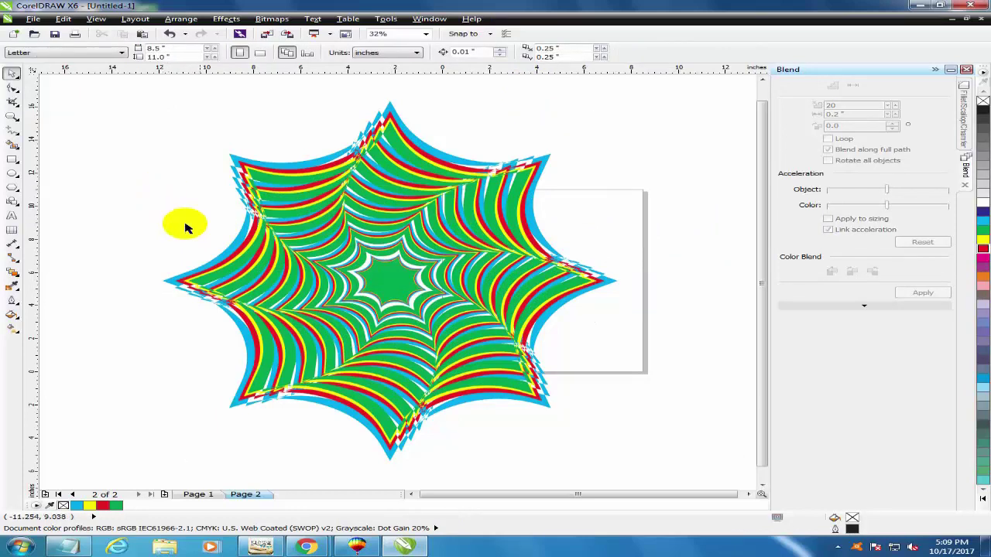
Group the stacked stars, centre the group on the page and scale it down about its centre to about 33.9%
scroll(276, 232, "down", 1)
scroll(246, 236, "up", 1)
scroll(306, 211, "up", 2)
scroll(426, 278, "down", 3)
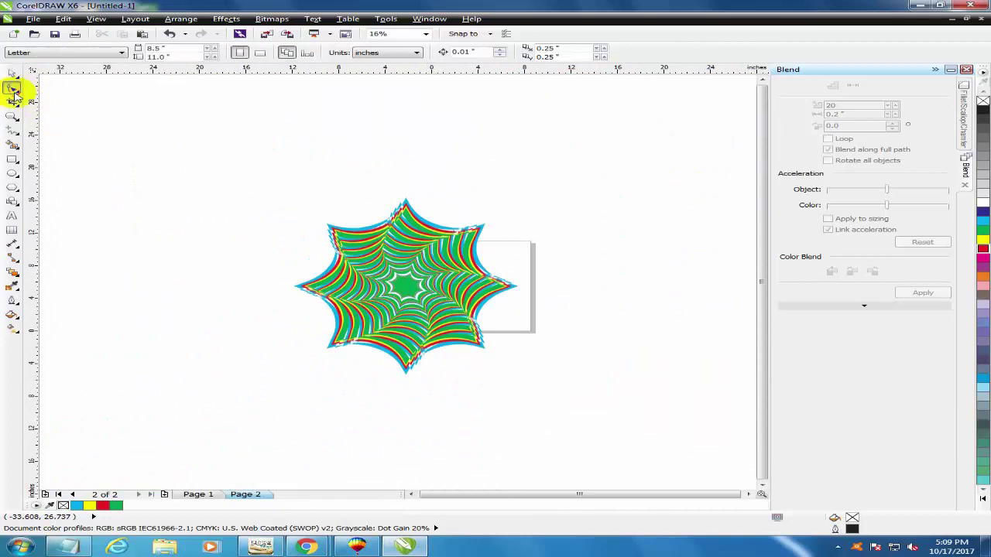
left_click_drag(232, 193, 557, 357)
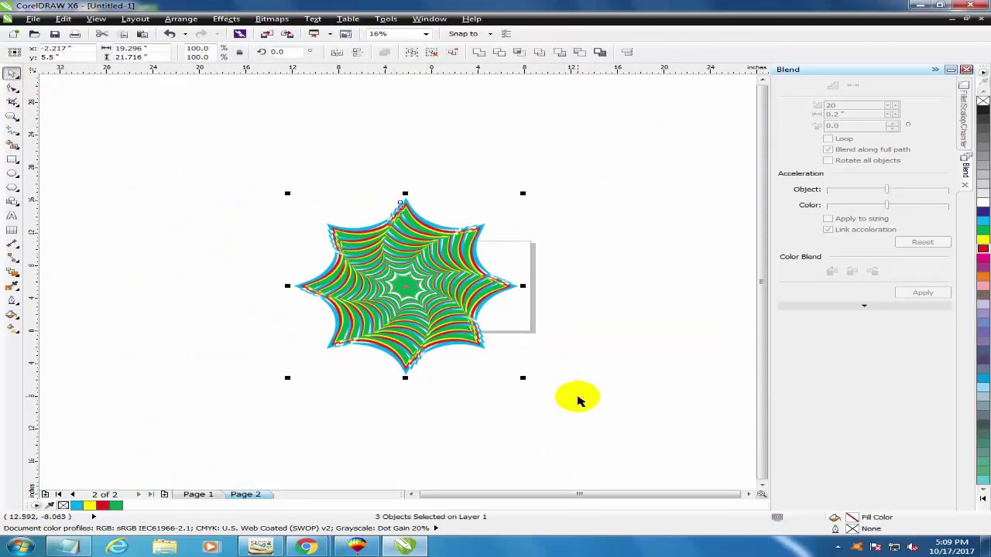
key("Delete")
key("ctrl+z")
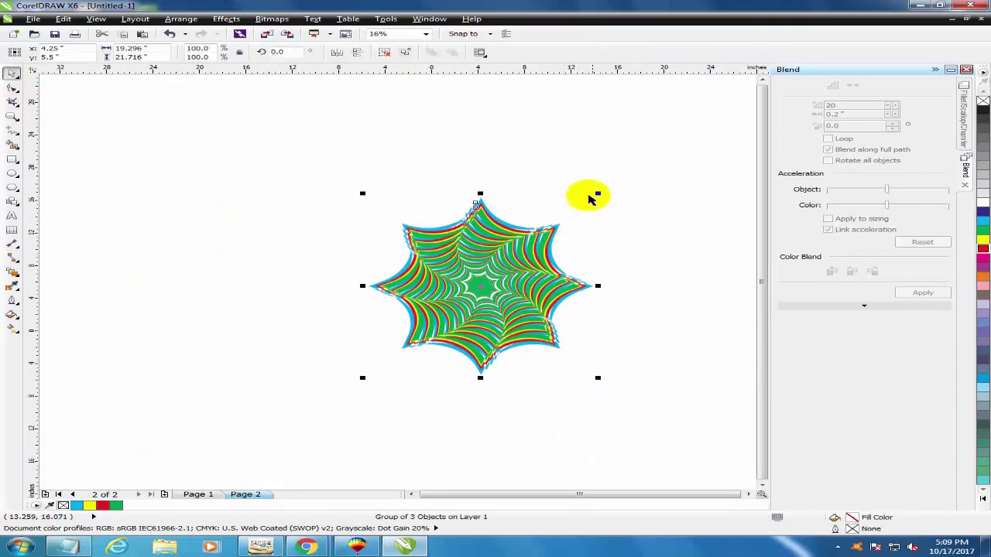
left_click_drag(597, 193, 576, 225)
Try a page-sized black rectangle as a background behind the star design, and delete it after checking the look
double_click(11, 159)
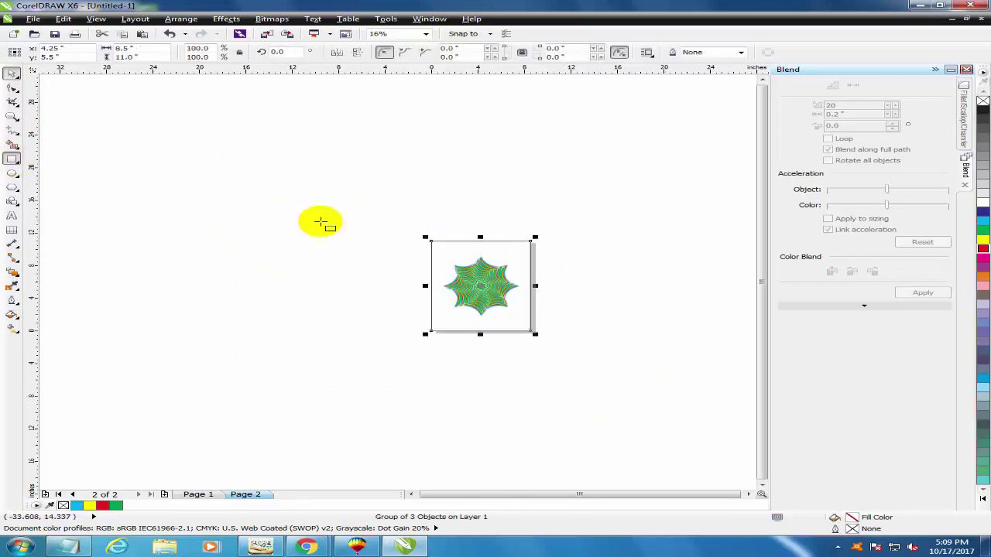
left_click(981, 111)
key("F2")
left_click_drag(276, 210, 593, 365)
key("F2")
left_click_drag(367, 221, 623, 338)
scroll(571, 356, "down", 2)
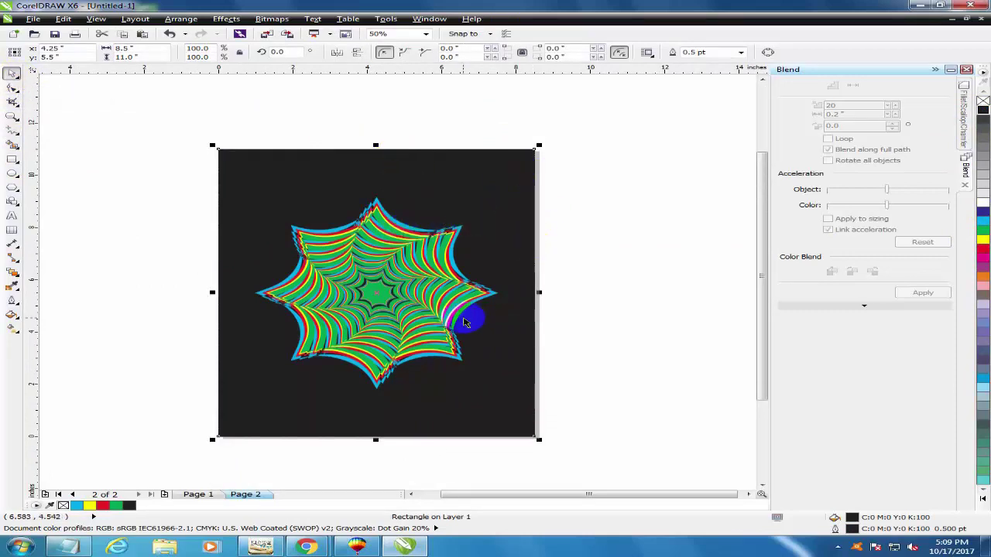
key("Delete")
Enlarge the grouped star design about its centre to about 7.92 × 8.92 inches
left_click(467, 288)
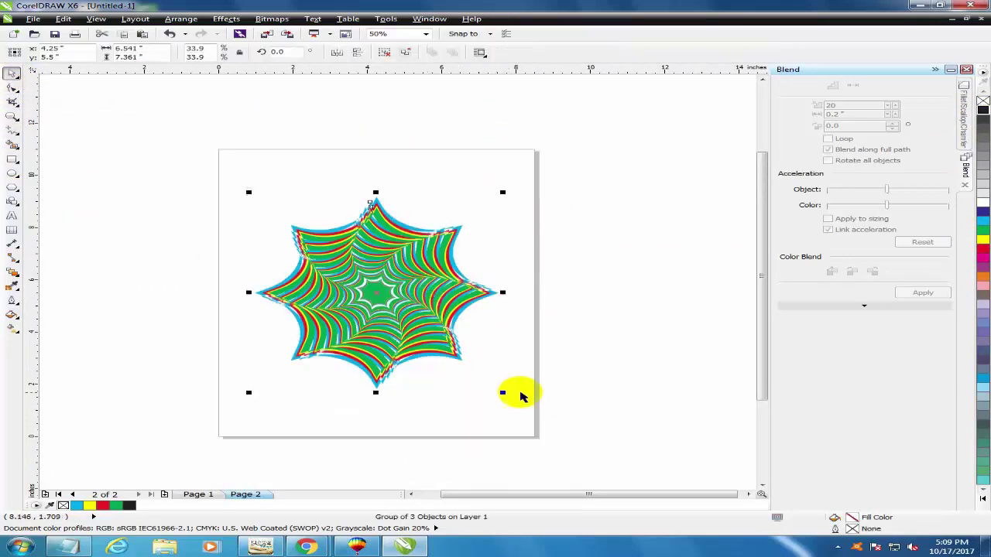
left_click_drag(504, 392, 551, 416)
scroll(551, 416, "down", 2)
Add the text "ok thanks for watching" above the page and enlarge it to about 65.8 pt
key("z")
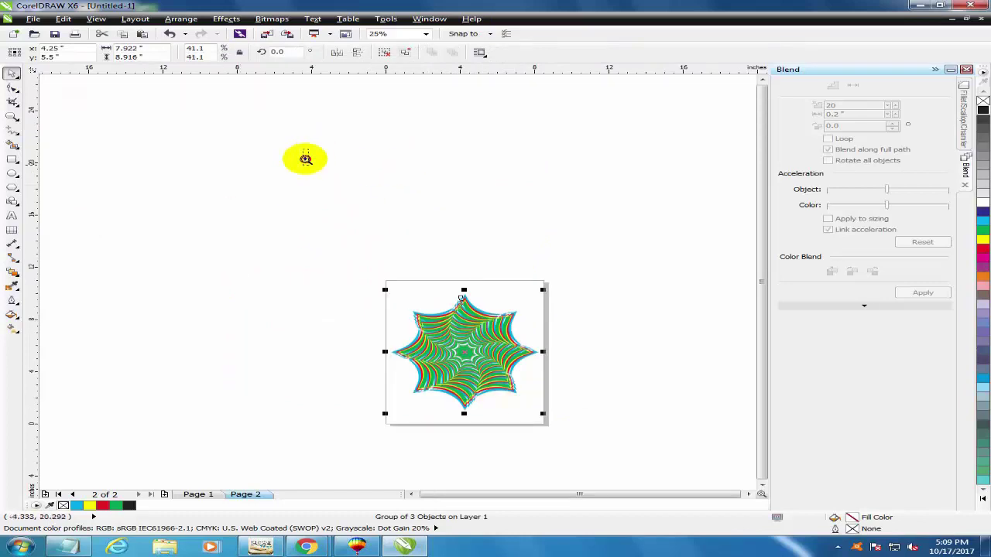
left_click_drag(365, 151, 703, 328)
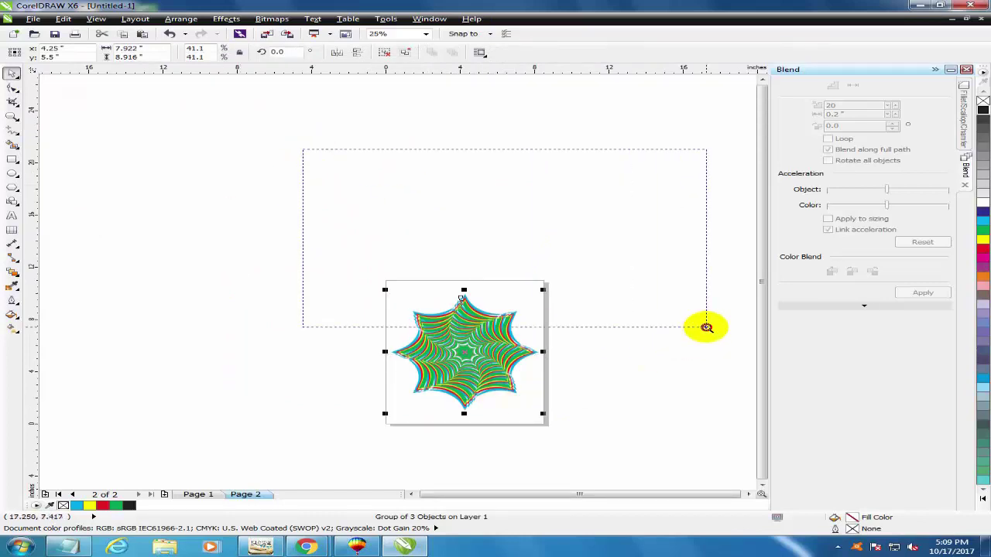
left_click(13, 214)
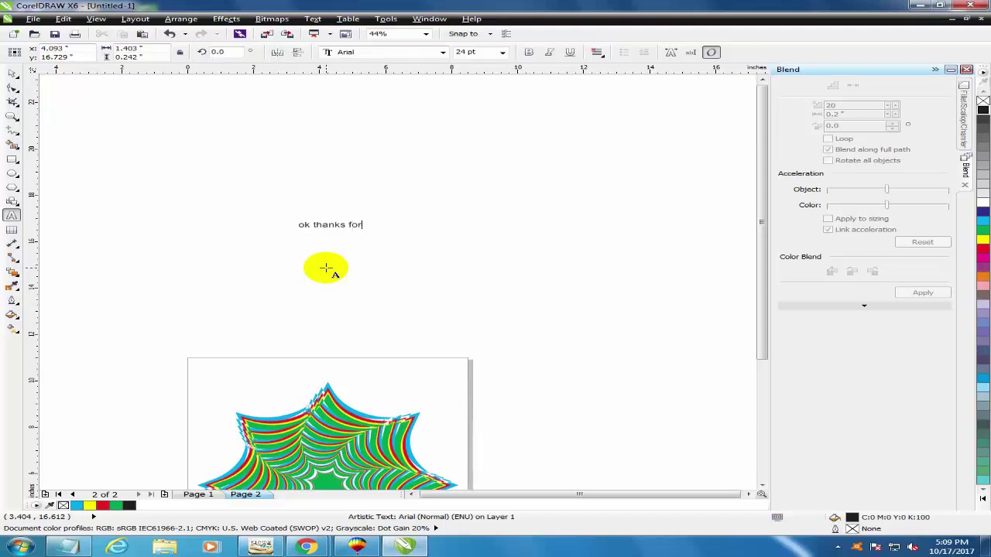
left_click(12, 73)
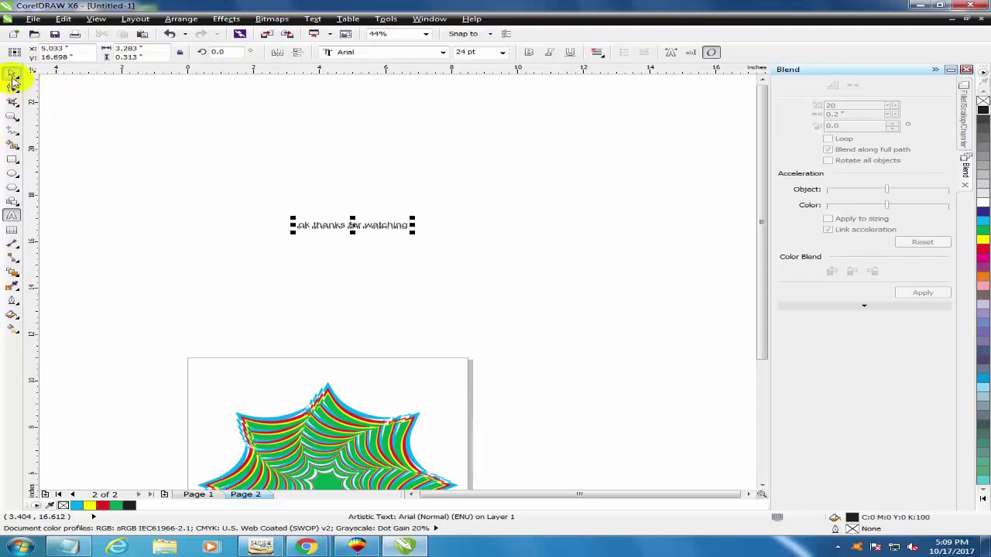
left_click_drag(412, 229, 559, 304)
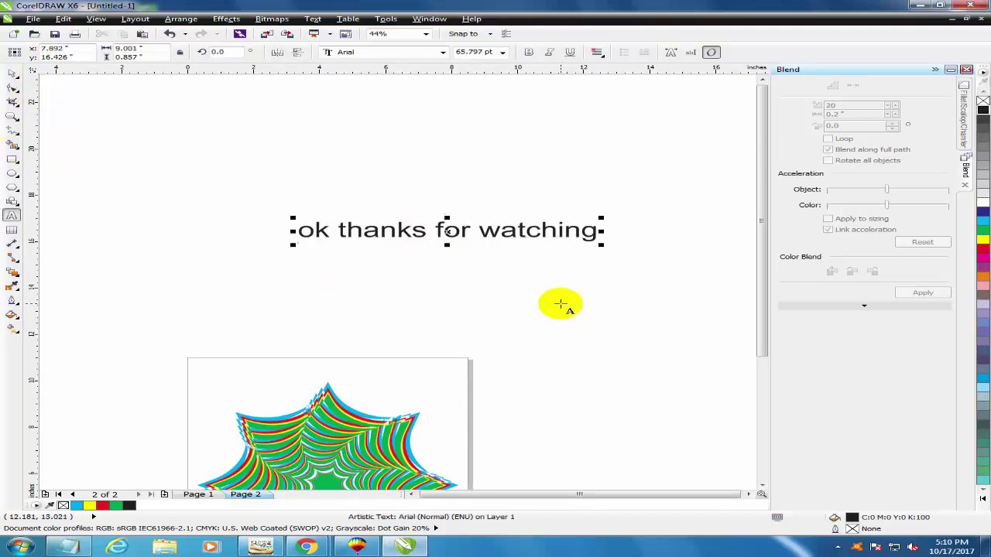
Extend the closing text with the lines "please like and share our", "videos" and "subscribe our channel"
key("Return")
type("please")
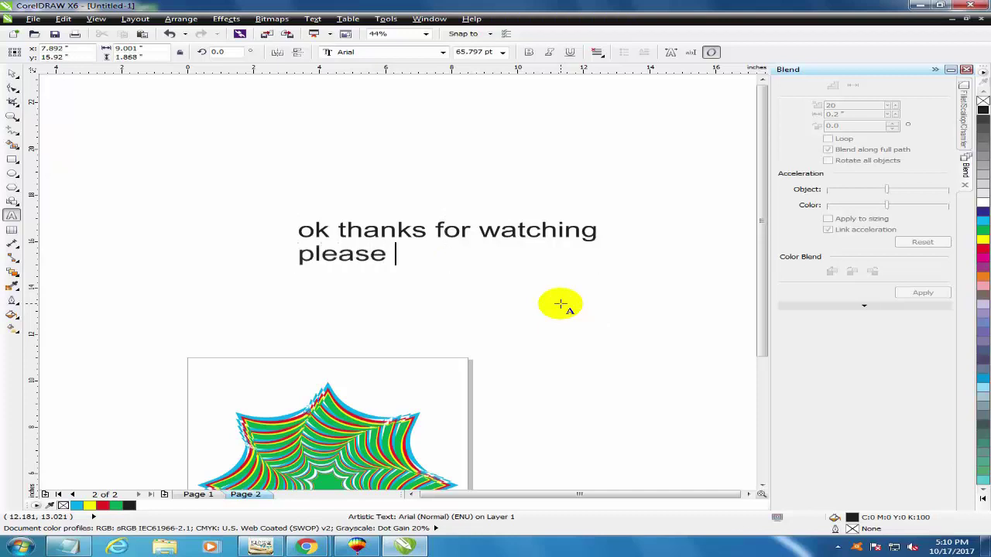
type(" like and share our")
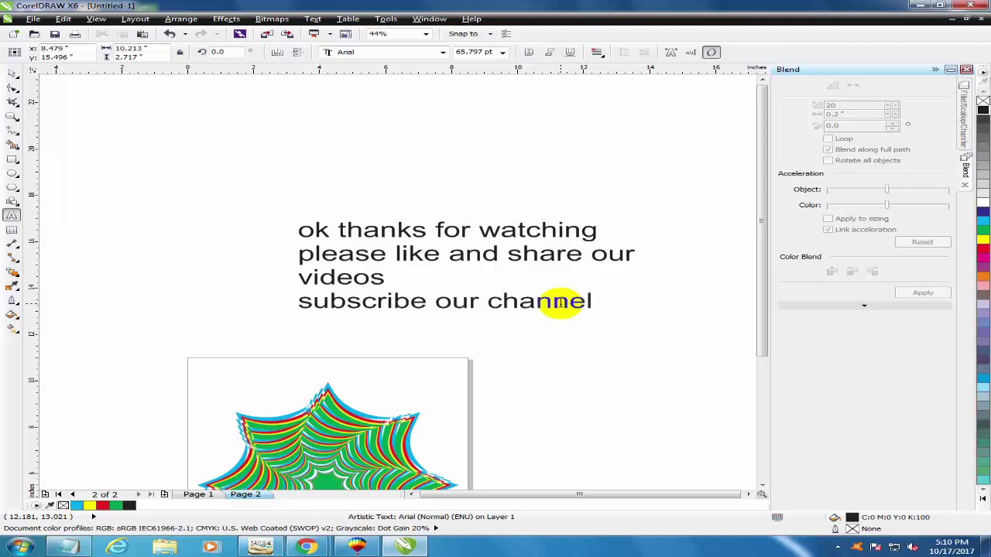
left_click(13, 75)
key("F2")
left_click_drag(246, 200, 667, 323)
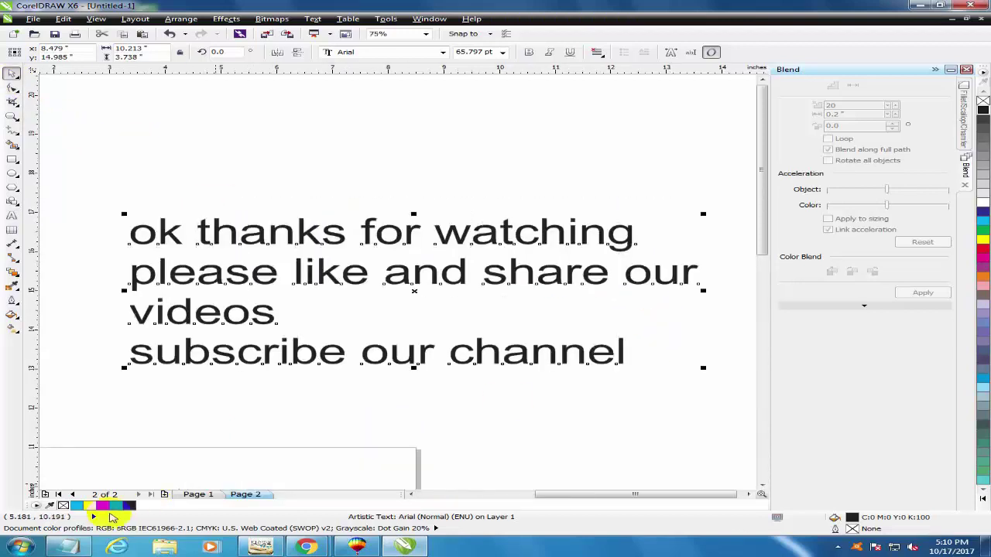
On Page 1, move the red striped star level with the cyan one and select both stars
left_click(198, 494)
scroll(325, 441, "down", 5)
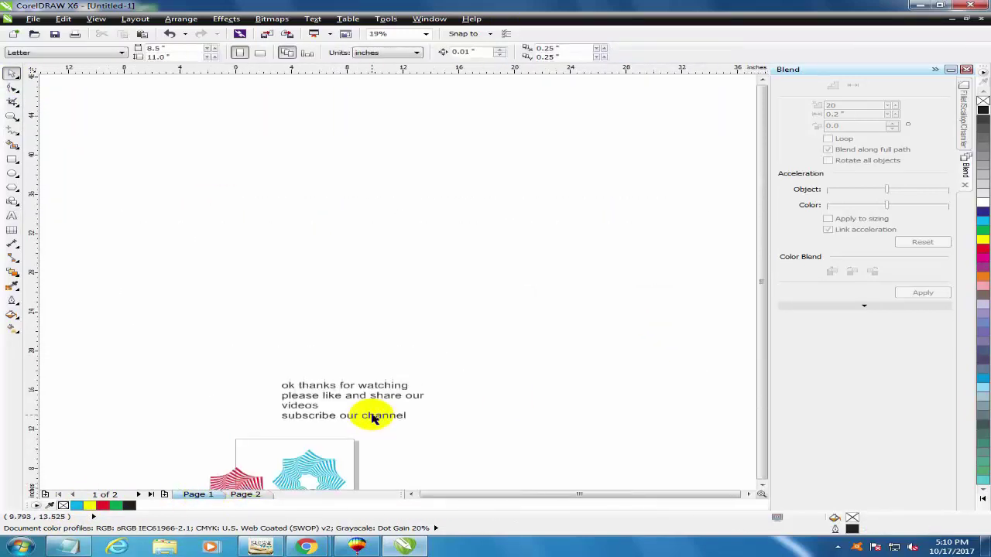
left_click(336, 470)
left_click_drag(188, 139, 537, 240)
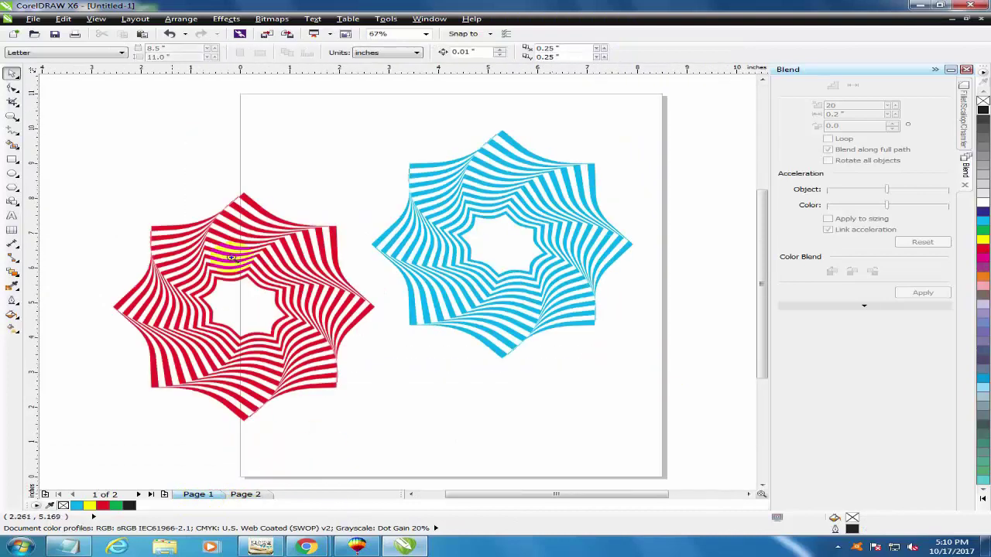
left_click_drag(235, 259, 225, 198)
left_click(423, 222, "shift")
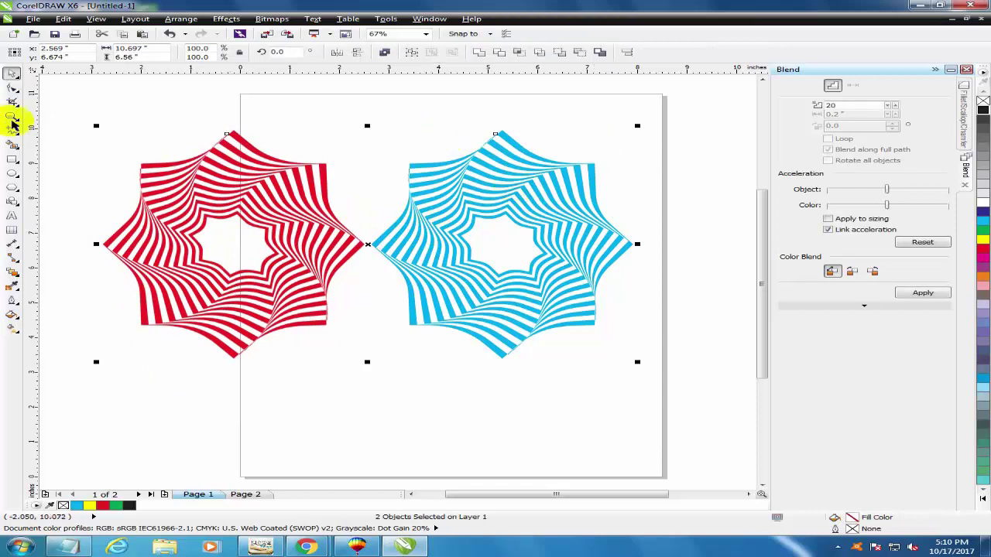
Scale the red and cyan stars down together to about 6.04 × 3.71 inches and move them to the middle of the page
left_click_drag(638, 127, 521, 176)
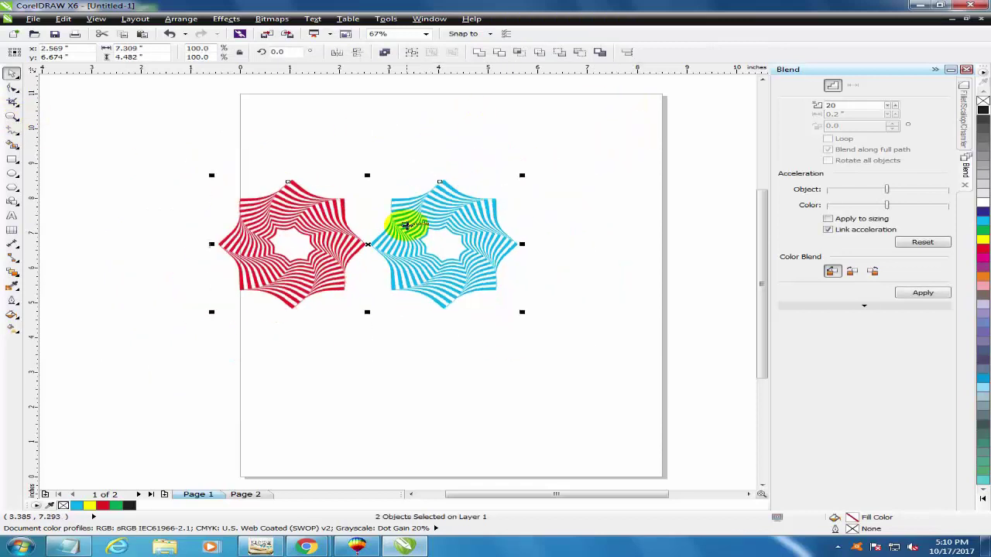
left_click_drag(371, 244, 457, 278)
Draw a rectangle about 7.12 × 4.98 inches around the two stars and group the stars
left_click(12, 159)
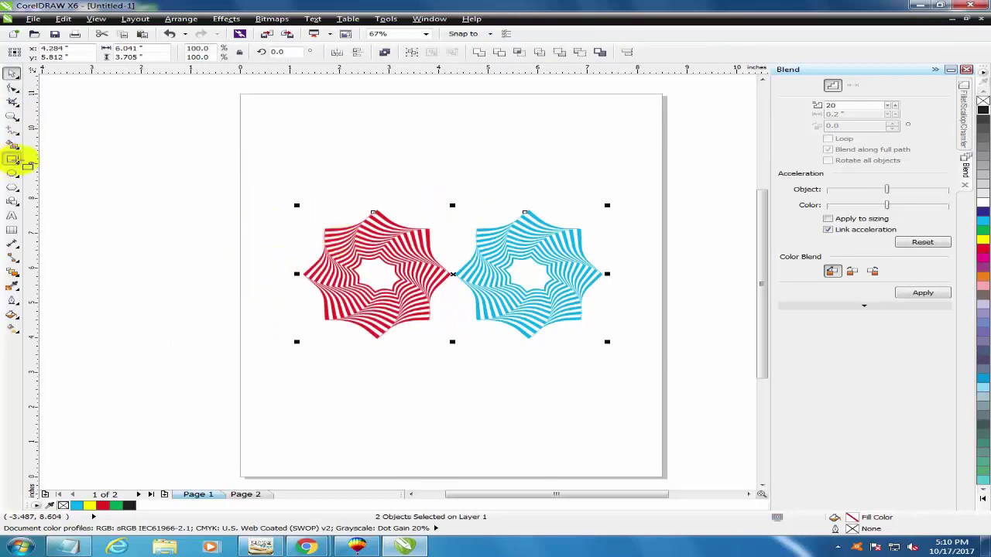
left_click_drag(278, 190, 632, 363)
left_click(12, 73)
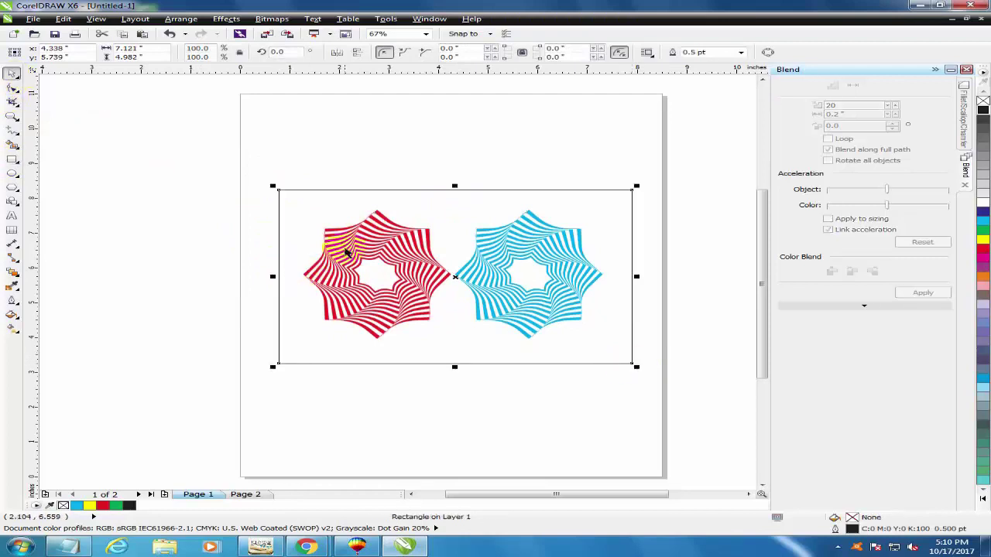
left_click(343, 247)
left_click(551, 289, "shift")
key("ctrl+g")
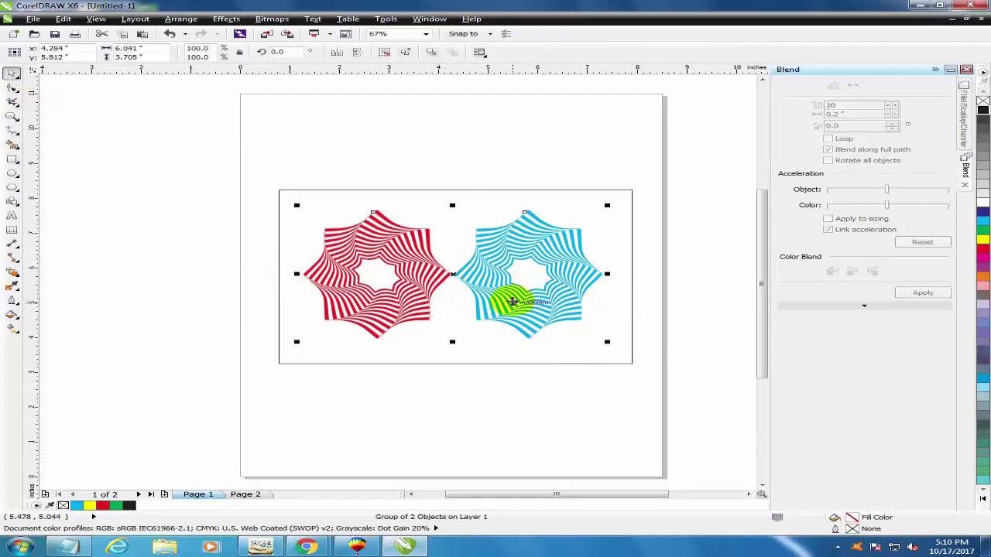
Enlarge the star group to nearly the rectangle's width, centred inside it, and group the stars with the rectangle
key("ctrl+x")
key("ctrl+v")
left_click_drag(608, 346, 631, 362)
key("ctrl+u")
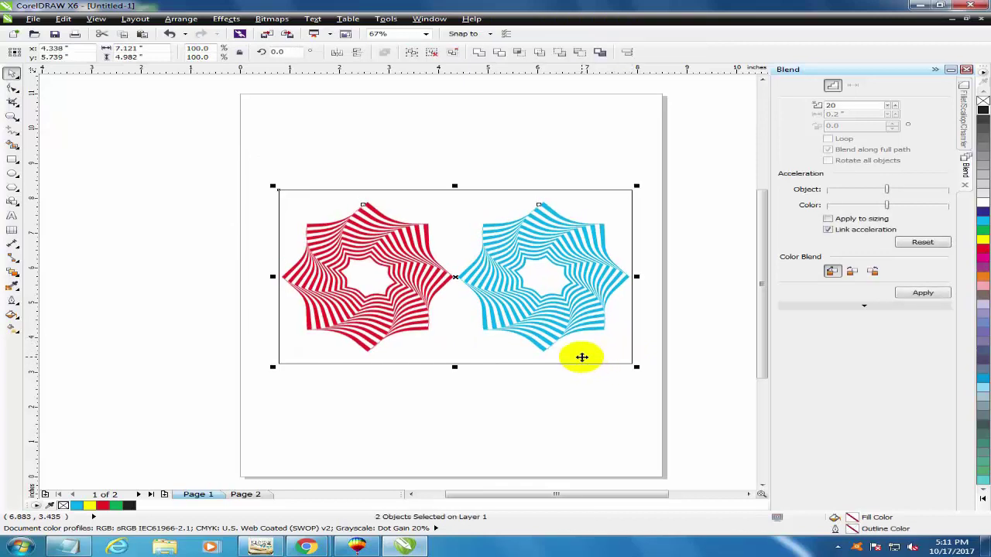
key("ctrl+g")
key("ctrl+x")
key("ctrl+z")
left_click(446, 210, "ctrl")
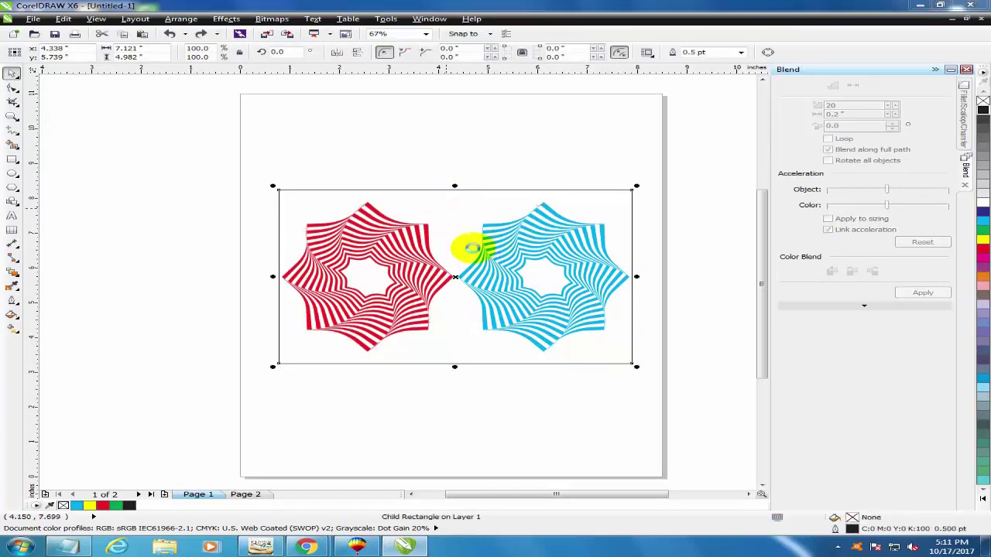
key("ctrl+e")
left_click(282, 243)
left_click(283, 249)
left_click(62, 88)
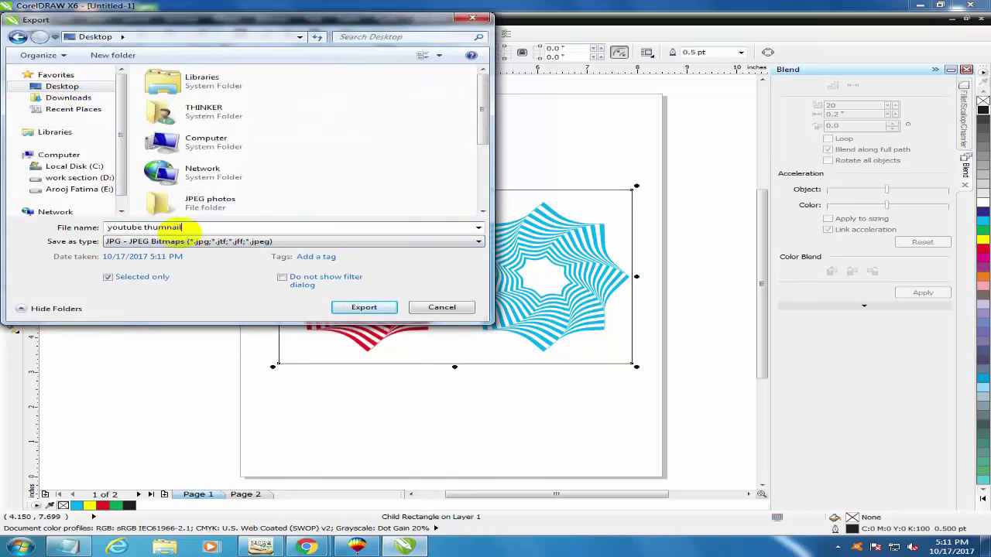
left_click(363, 307)
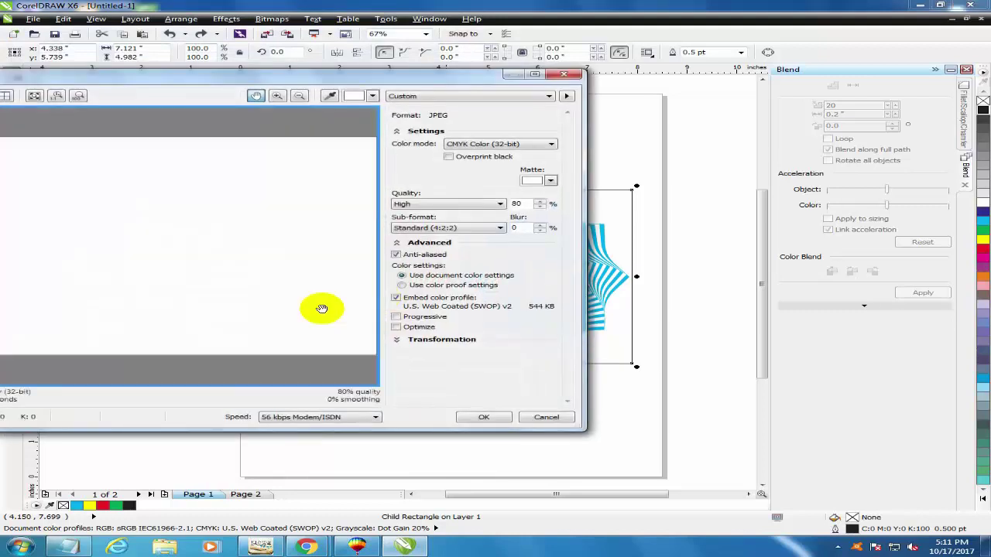
left_click_drag(212, 75, 327, 154)
left_click(654, 493)
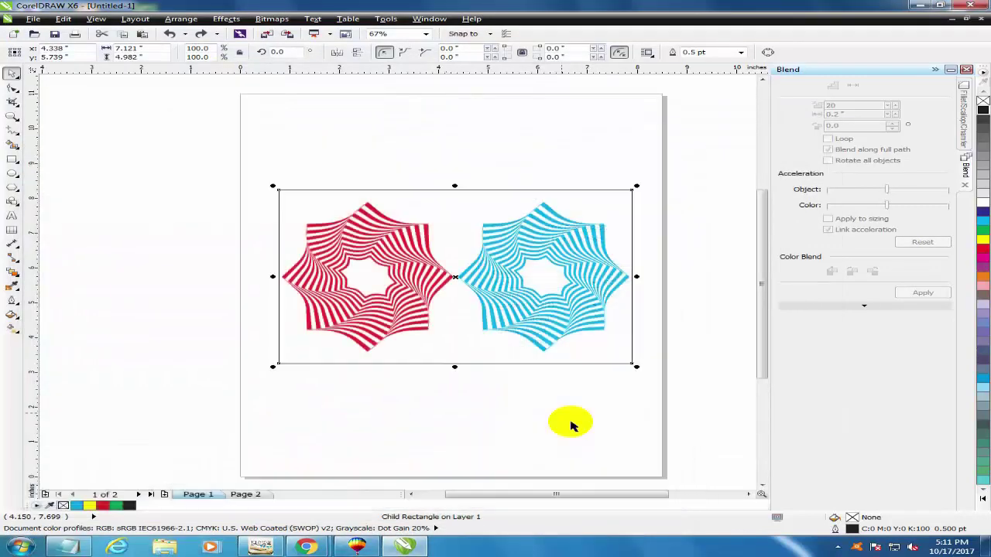
Export the whole group of stars and rectangle to the Desktop as a CMYK JPEG at High (80%) quality
left_click_drag(363, 274, 264, 276)
key("ctrl+z")
key("ctrl+e")
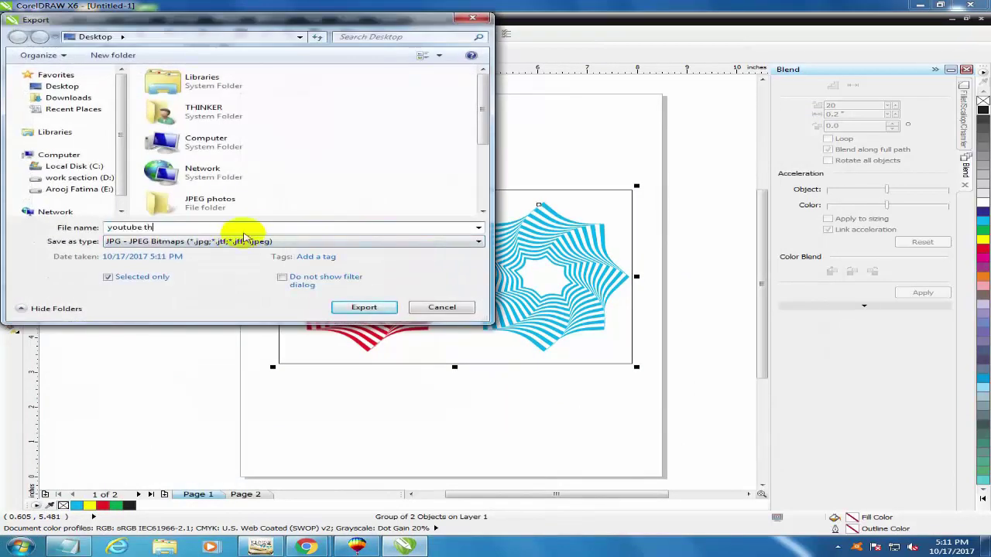
left_click(357, 307)
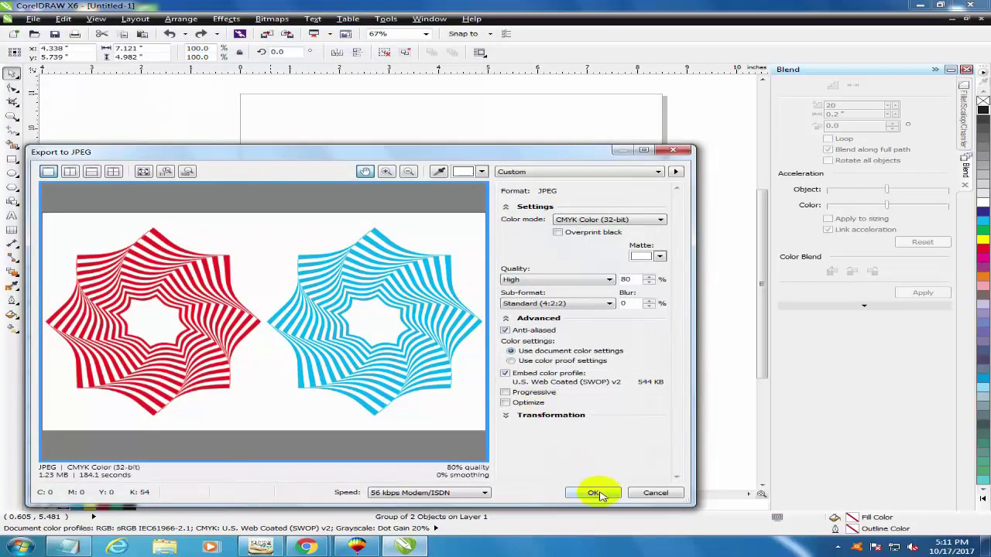
left_click(596, 494)
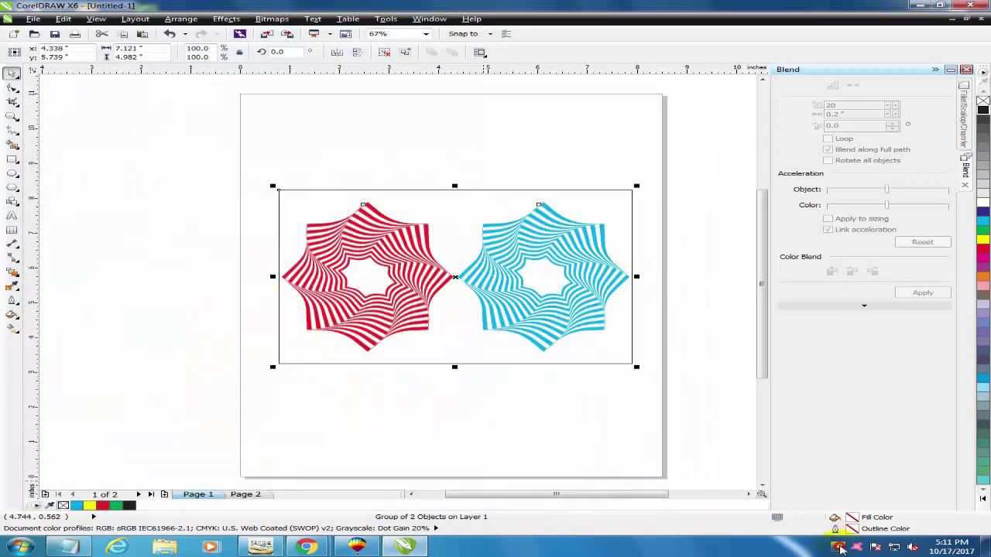